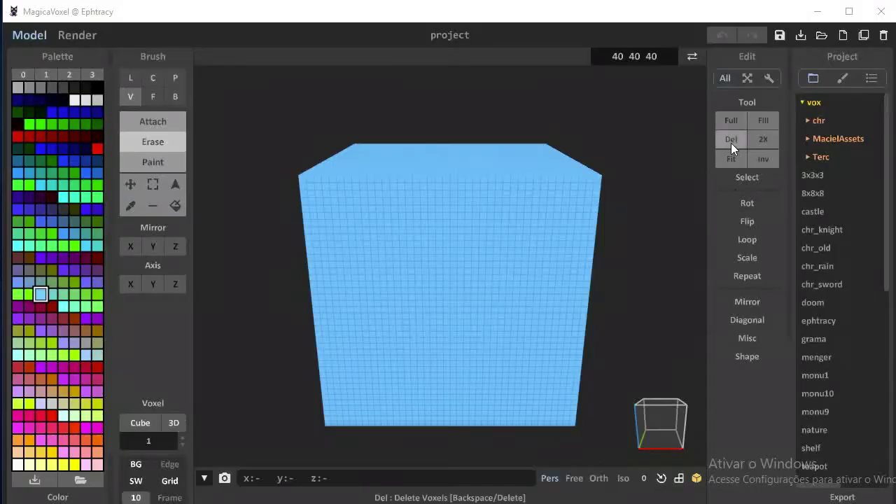
Step: Clear the model and, with X mirroring, draw two tall end pillars and a floor strip between them
left_click(731, 140)
left_click(130, 246)
scroll(388, 369, "up", 5)
mouse_move(297, 382)
left_mouse_down()
mouse_move(315, 350)
mouse_move(260, 190)
left_mouse_up()
right_click_drag(322, 387, 409, 217)
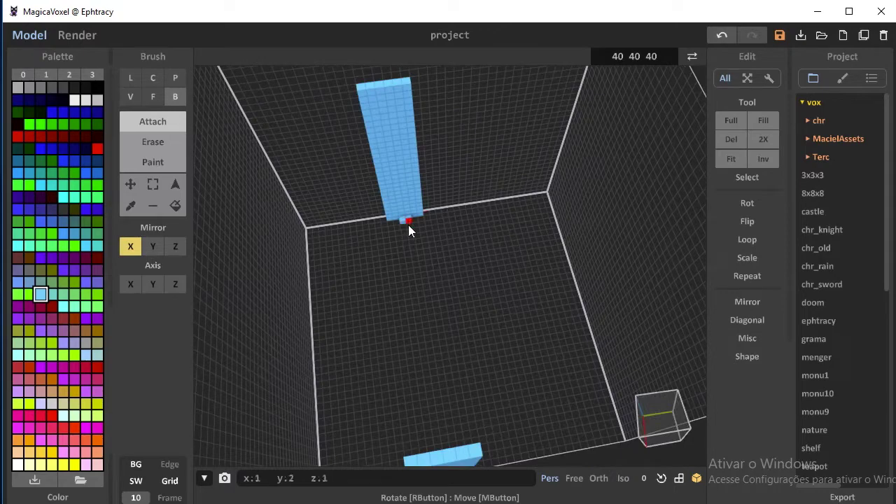
left_click_drag(408, 220, 425, 320)
mouse_move(404, 239)
right_mouse_down()
mouse_move(449, 311)
mouse_move(564, 322)
right_mouse_up()
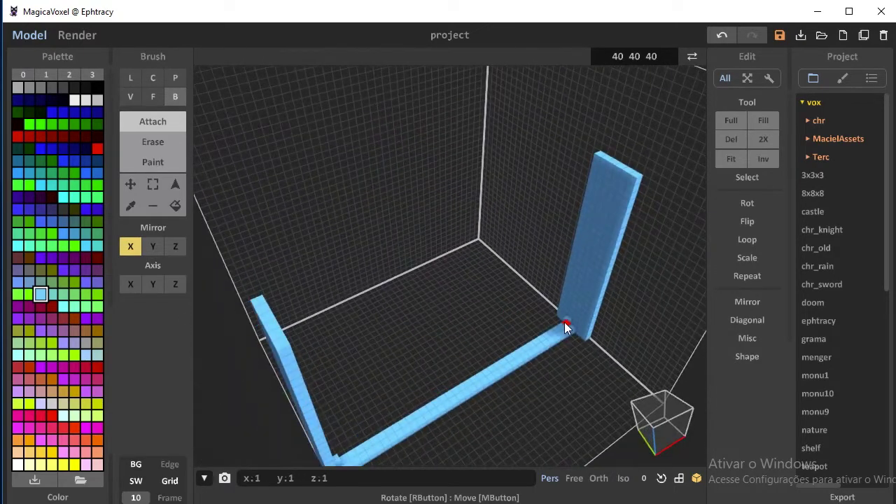
Step: Extrude the floor strip upward with the Face brush into a full-height wall
key("f")
left_click_drag(508, 365, 593, 202)
right_click_drag(592, 202, 452, 230)
Step: Erase crenellation gaps along the wall top with Voxel Erase
left_click(152, 141)
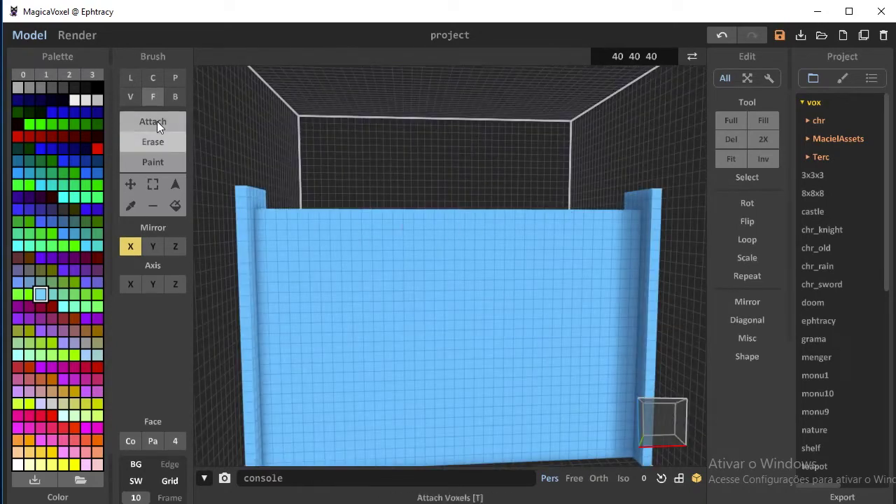
left_click(130, 96)
left_click(282, 218)
left_click(290, 222)
left_click(324, 224)
left_click(327, 225)
left_click(369, 219)
left_click(373, 222)
left_click(409, 221)
left_click(419, 225)
mouse_move(451, 218)
right_mouse_down()
mouse_move(476, 330)
mouse_move(502, 323)
mouse_move(560, 266)
right_mouse_up()
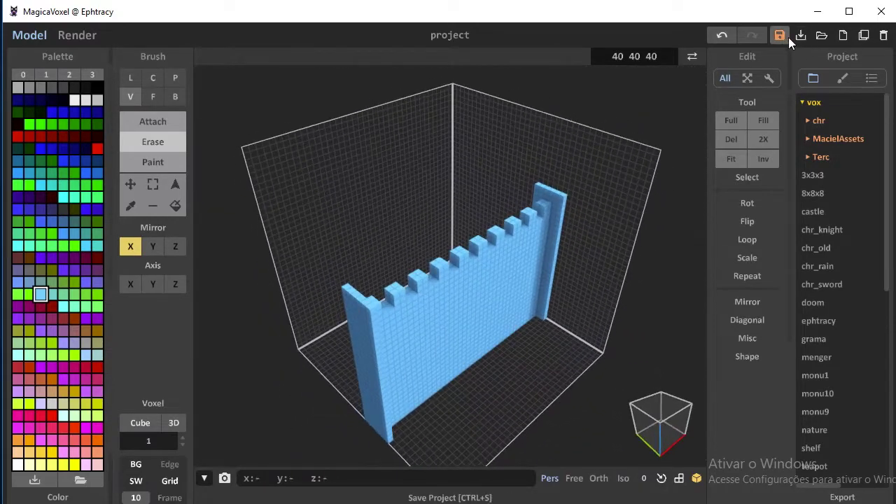
Step: Save the project as wall, then save a copy as wall2
left_click(781, 36)
type("wa")
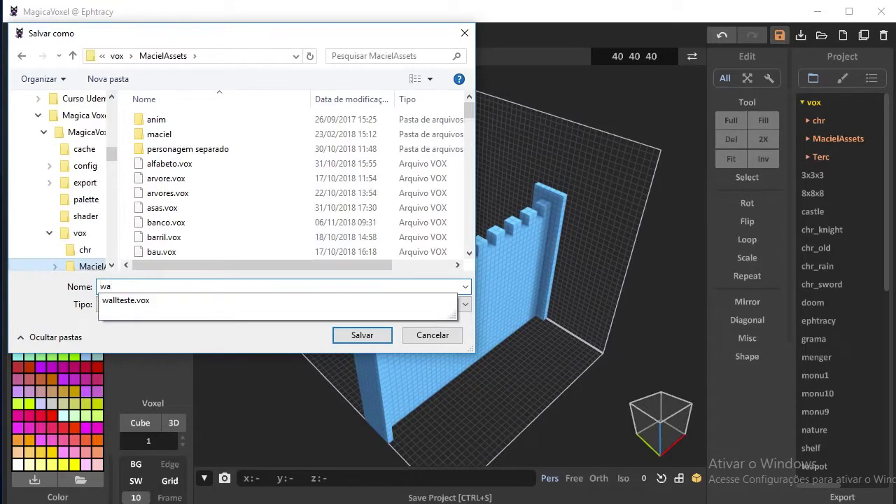
type("ll")
key("Return")
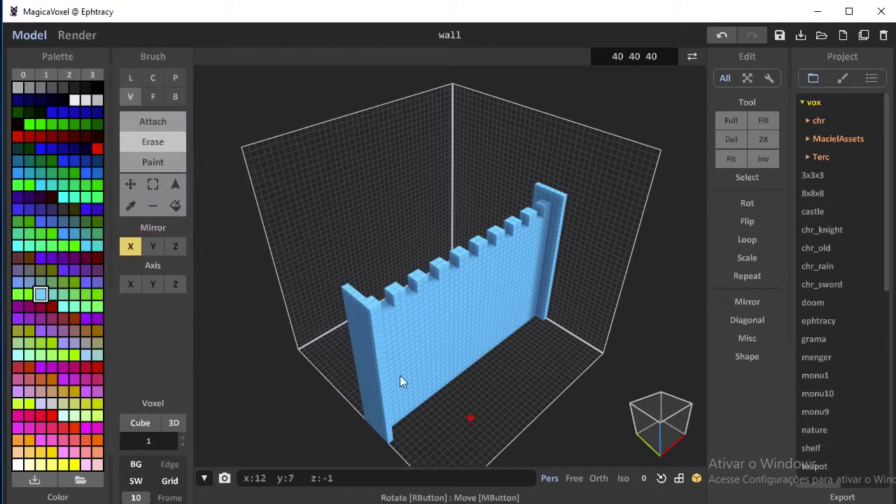
left_click(800, 36)
type("2.vox")
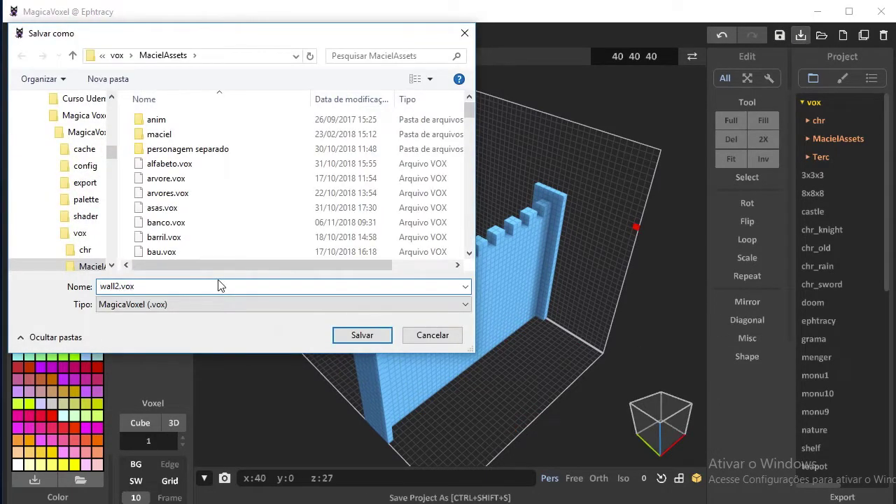
key("Return")
Step: Face the wall head-on and set the Voxel brush to 2D mode
right_click_drag(415, 394, 383, 337)
left_click(174, 423)
left_click(148, 441)
Step: Erase a size-16 circular hole in the wall centre and box-erase a doorway below it
type("16")
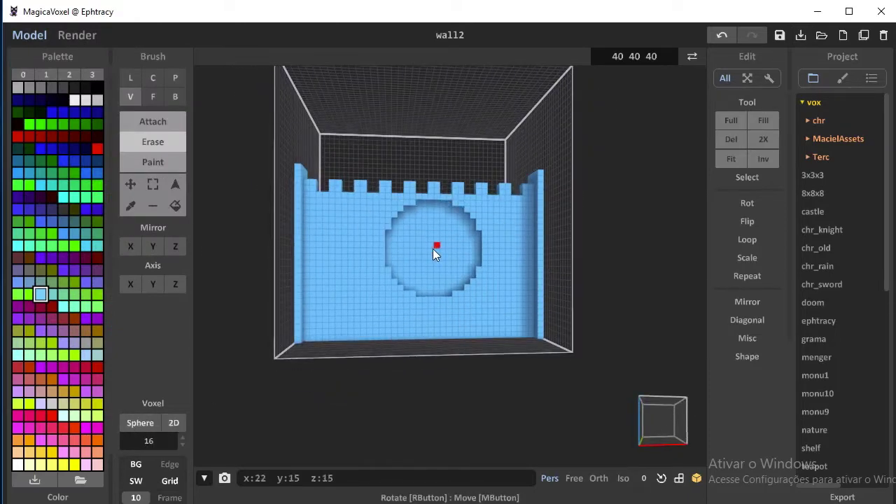
scroll(426, 252, "up", 3)
left_click(416, 239)
key("b")
left_click_drag(392, 308, 479, 360)
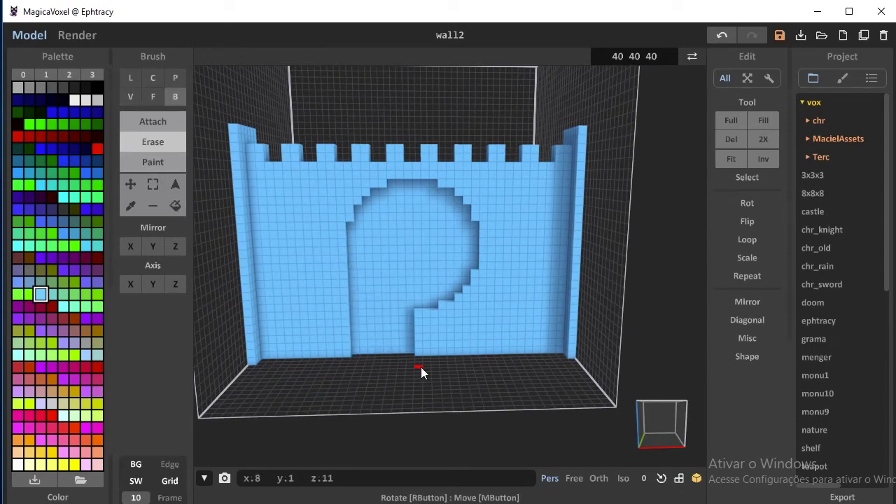
Step: Attach a stepped column of voxels along the arch edge
key("f")
mouse_move(222, 138)
right_mouse_down()
mouse_move(568, 325)
mouse_move(423, 335)
right_mouse_up()
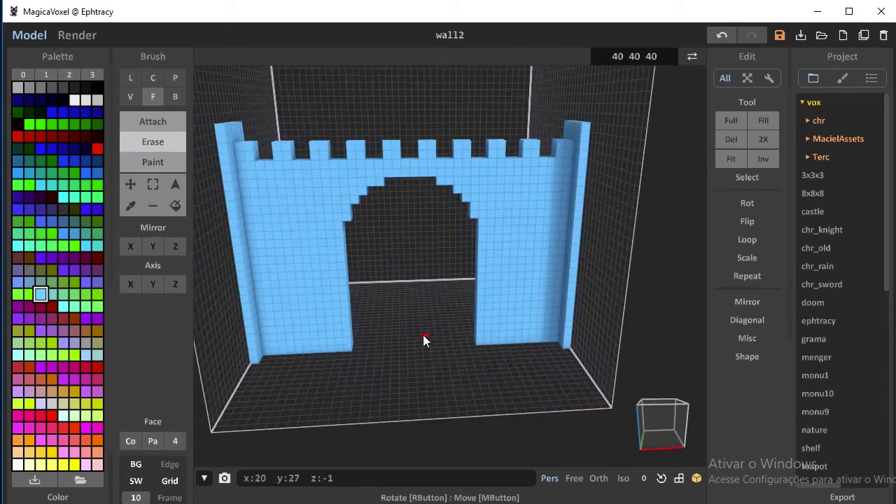
key("v")
scroll(322, 283, "up", 3)
scroll(324, 417, "down", 2)
mouse_move(324, 417)
left_mouse_down()
mouse_move(299, 334)
mouse_move(287, 230)
left_mouse_up()
mouse_move(287, 229)
right_mouse_down()
mouse_move(294, 263)
mouse_move(300, 177)
mouse_move(313, 163)
right_mouse_up()
right_click_drag(403, 172, 478, 151)
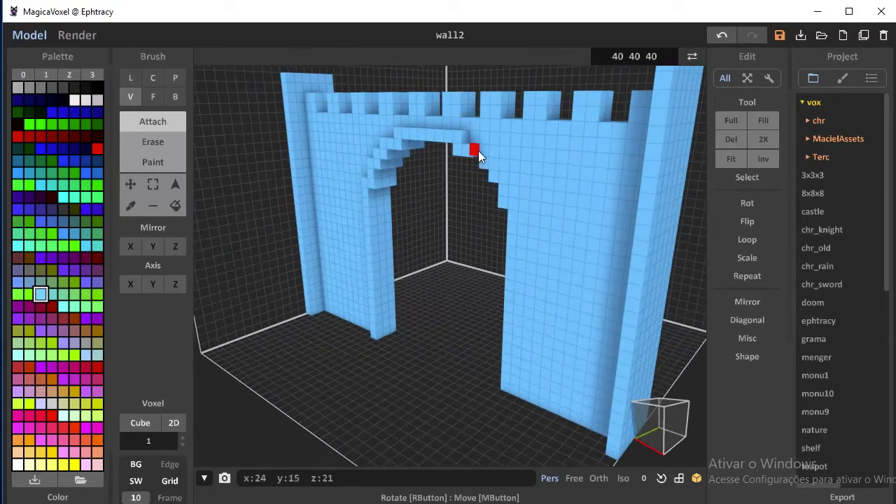
right_click_drag(504, 198, 535, 298)
mouse_move(519, 397)
right_mouse_down()
mouse_move(598, 441)
mouse_move(450, 386)
right_mouse_up()
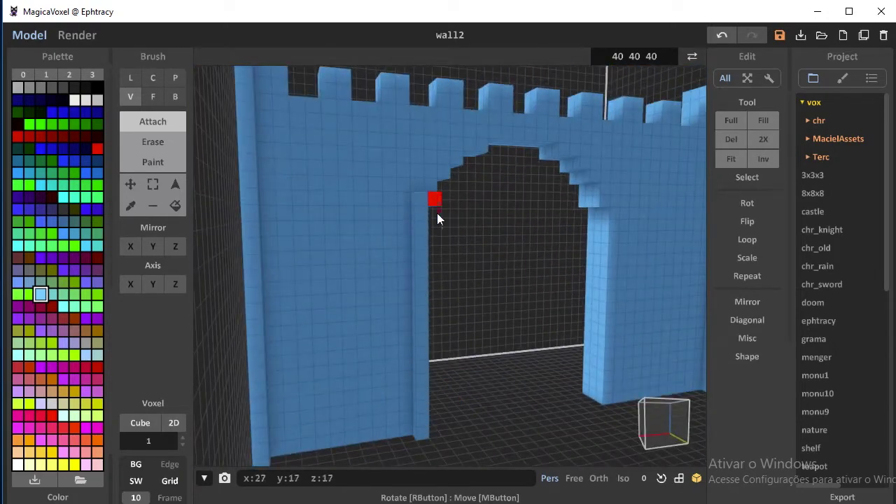
right_click_drag(436, 213, 419, 201)
Step: Undo and redo the voxels near the arch top, then save wall2
key("ctrl+z")
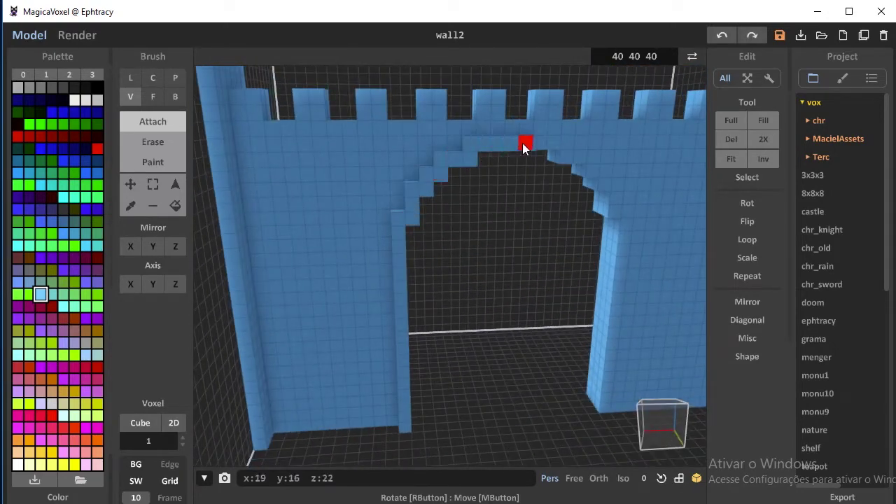
right_click_drag(524, 145, 482, 241)
key("ctrl+y")
mouse_move(524, 196)
right_mouse_down()
mouse_move(542, 314)
mouse_move(600, 275)
mouse_move(560, 442)
mouse_move(410, 434)
mouse_move(579, 463)
mouse_move(812, 462)
mouse_move(611, 280)
mouse_move(474, 400)
mouse_move(455, 371)
mouse_move(446, 411)
mouse_move(392, 336)
right_mouse_up()
key("ctrl+s")
Step: Rect-select the whole arched wall and move the copy against the box's left side
left_click(153, 184)
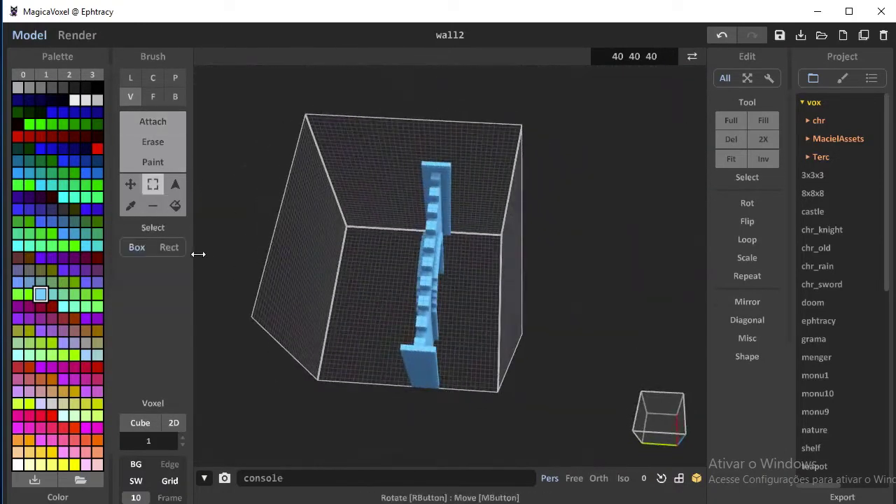
left_click_drag(415, 147, 435, 365)
left_click(391, 361)
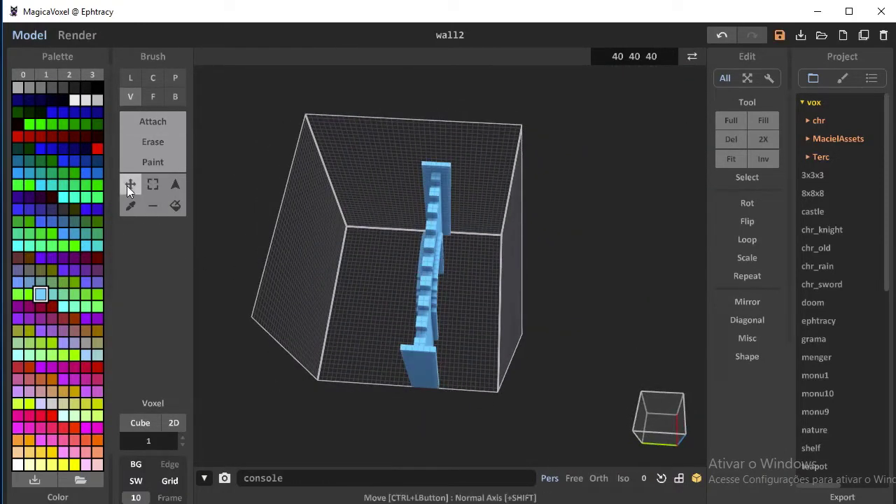
left_click_drag(384, 136, 491, 409)
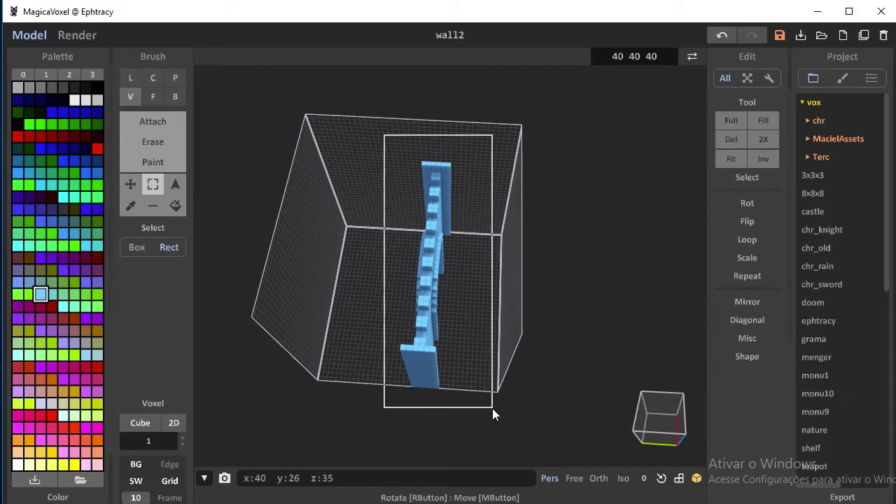
left_click(130, 184)
mouse_move(420, 378)
left_mouse_down()
mouse_move(336, 373)
mouse_move(424, 390)
mouse_move(382, 374)
mouse_move(436, 383)
left_mouse_up()
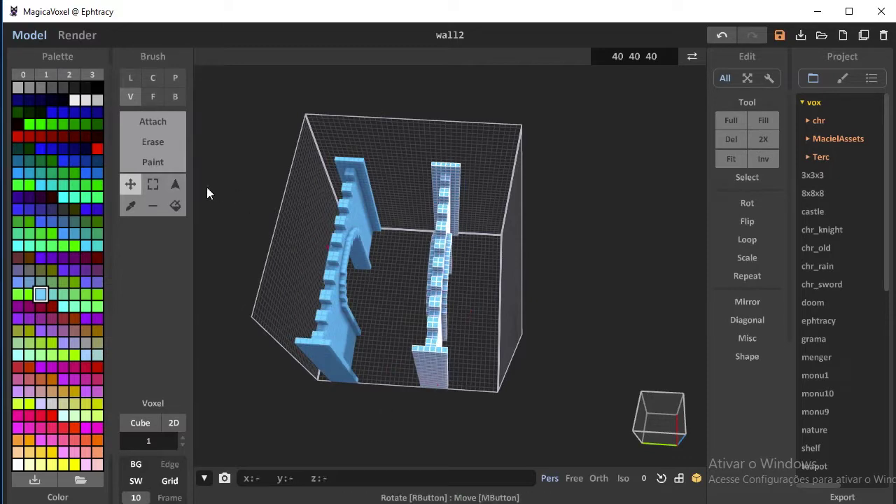
Step: Clear the selection and switch to erase mode, viewing both walls from above
left_click(153, 184)
left_click(488, 330)
left_click(138, 144)
mouse_move(496, 415)
right_mouse_down()
mouse_move(470, 354)
mouse_move(210, 382)
right_mouse_up()
scroll(469, 354, "up", 5)
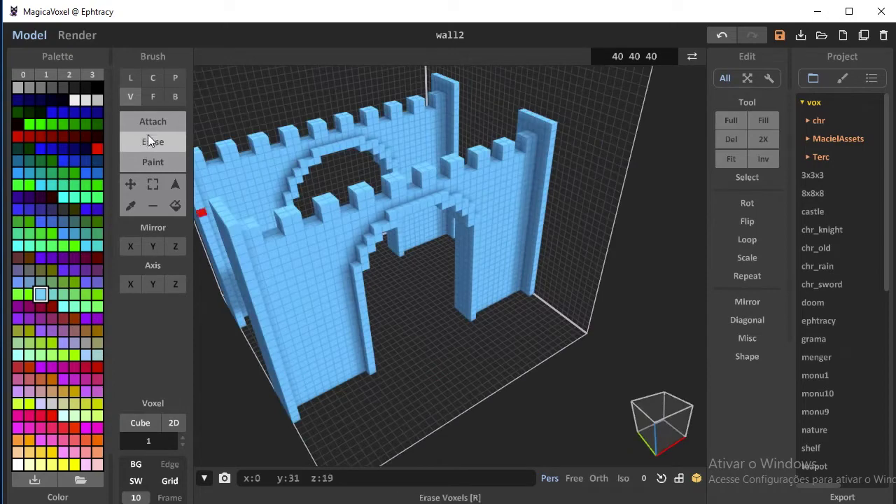
Step: Strip face layers off the copied wall with Face Erase, thinning it to the arch outline
left_click(153, 96)
left_click(267, 279)
left_click(290, 340)
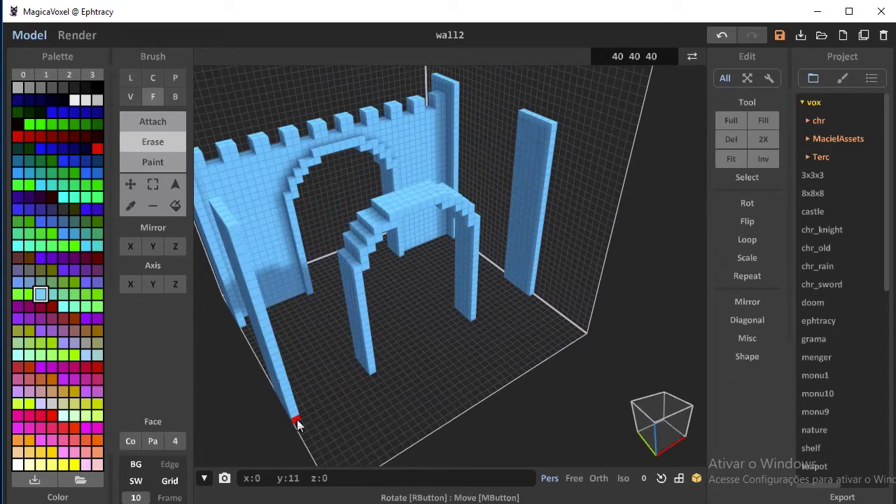
right_click_drag(290, 415, 438, 419)
left_click(438, 419)
left_click(448, 168)
right_click_drag(467, 166, 450, 270)
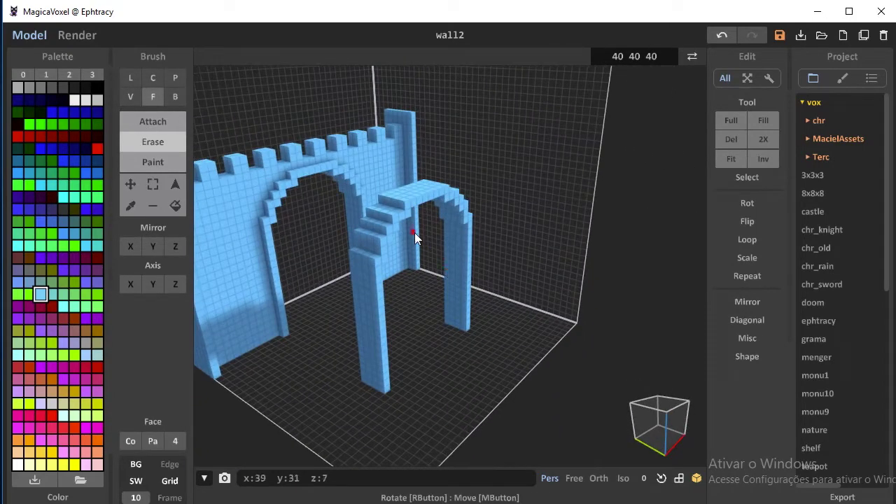
left_click(404, 216)
left_click(398, 215)
left_click(394, 213)
mouse_move(394, 213)
right_mouse_down()
mouse_move(380, 308)
mouse_move(450, 296)
right_mouse_up()
Step: Switch to Attach with teal and extrude voxels to fill the arch into a solid panel
left_click(170, 126)
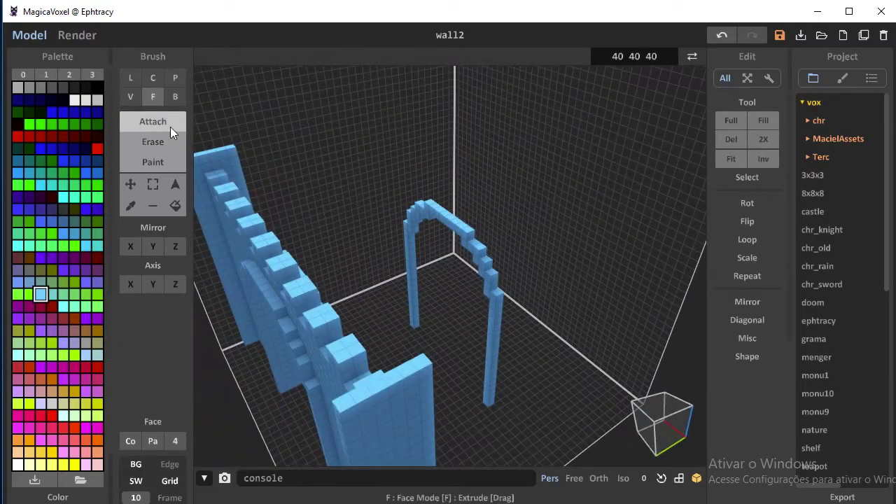
left_click(52, 294)
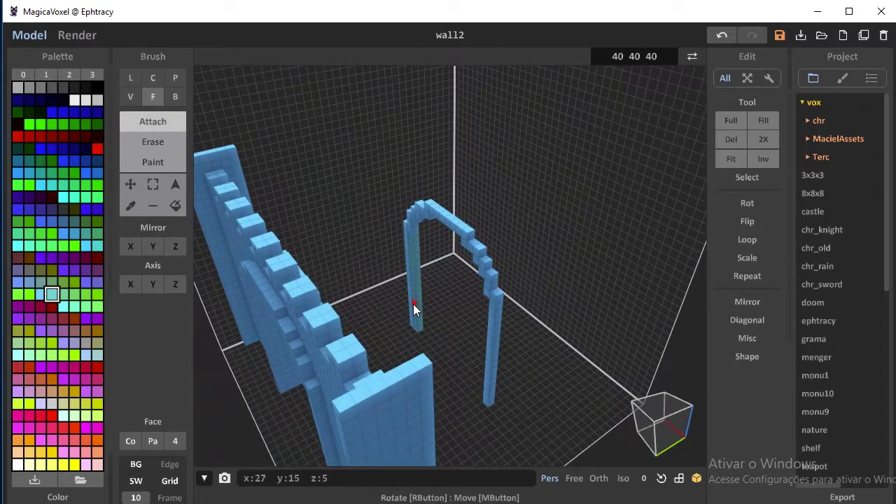
key("ctrl+z")
left_click_drag(433, 268, 477, 363)
left_click_drag(450, 274, 448, 239)
mouse_move(448, 239)
right_mouse_down()
mouse_move(380, 340)
mouse_move(326, 322)
mouse_move(348, 286)
right_mouse_up()
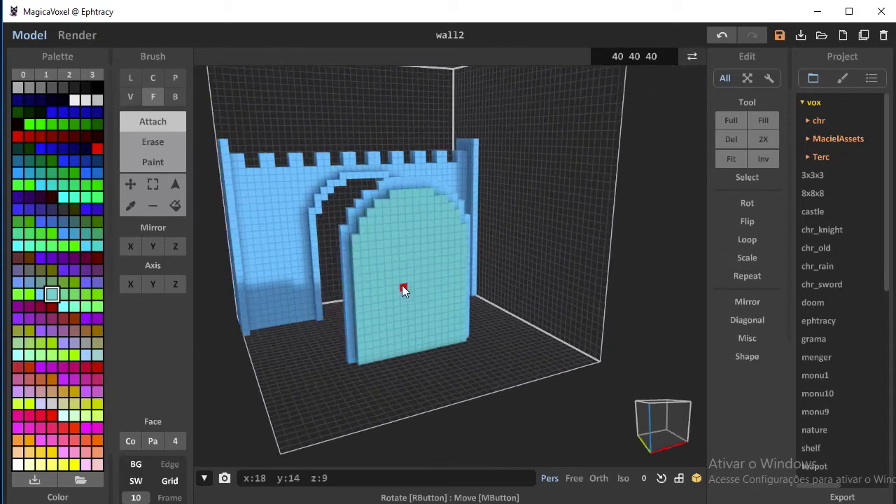
Step: Paint the arched door panel green
left_click(143, 140)
right_click_drag(329, 308, 336, 323)
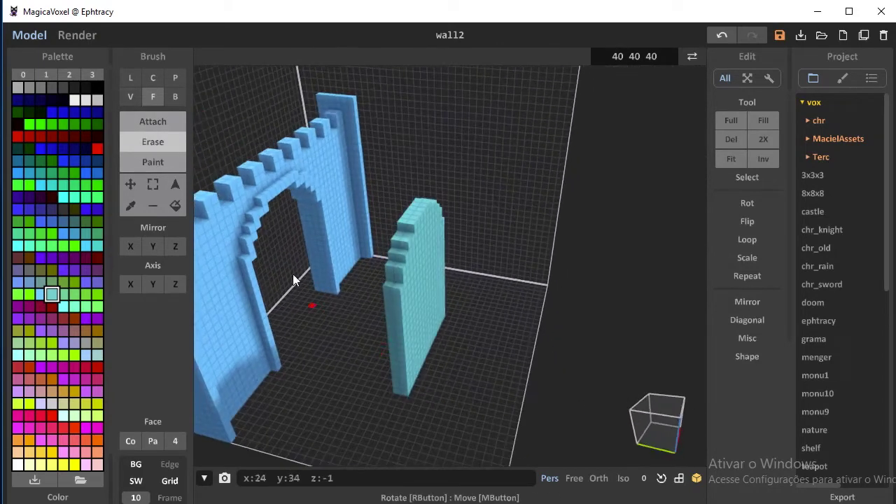
left_click(64, 282)
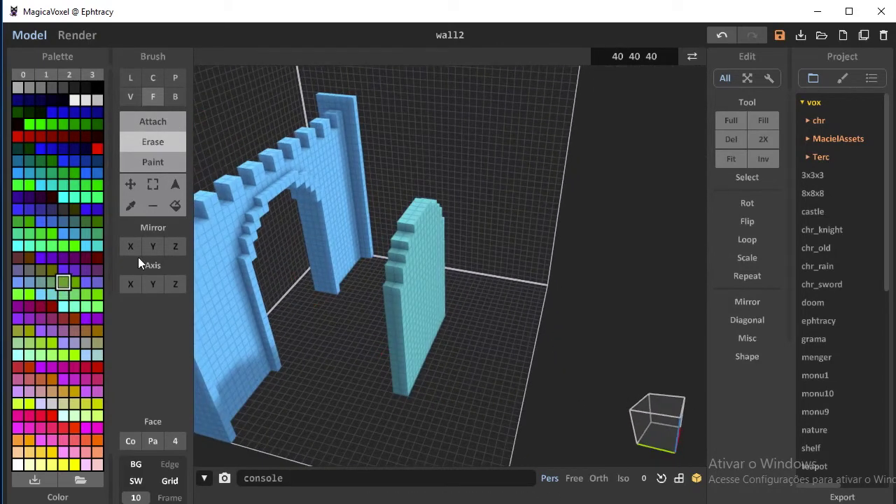
key("g")
left_click(388, 308)
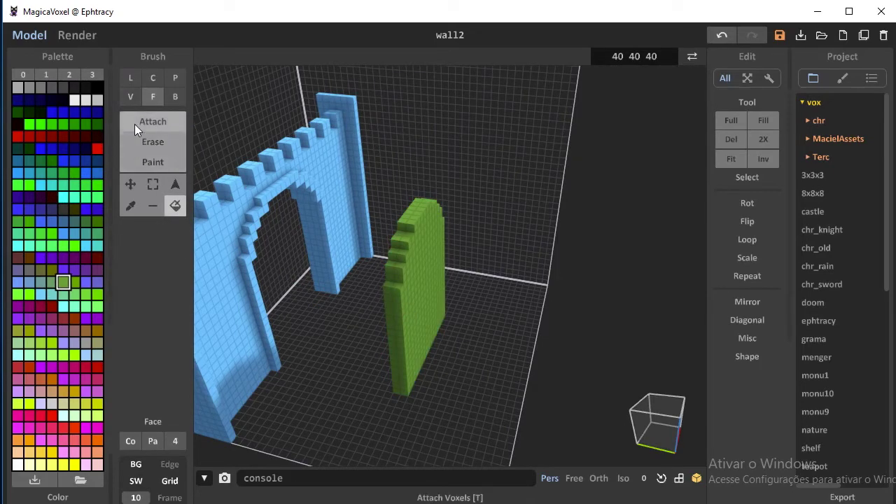
right_click_drag(361, 413, 256, 266)
Step: Select the green door and move it in front of the gateway
key("s")
right_click_drag(439, 407, 333, 363)
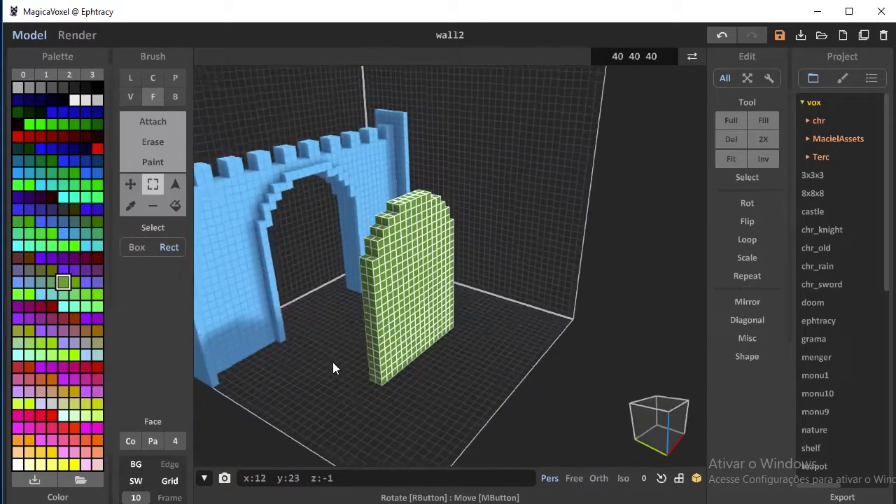
left_click(130, 184)
left_click_drag(449, 351, 410, 340)
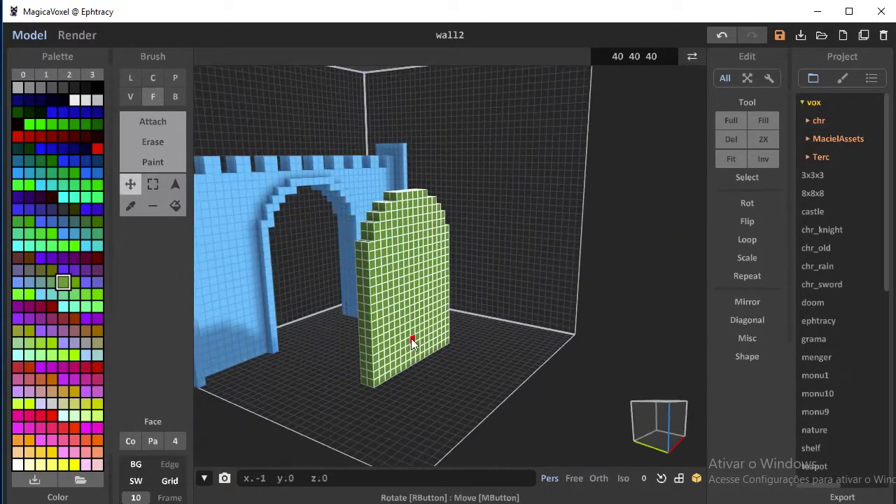
left_click_drag(373, 378, 290, 339)
right_click_drag(291, 339, 277, 410)
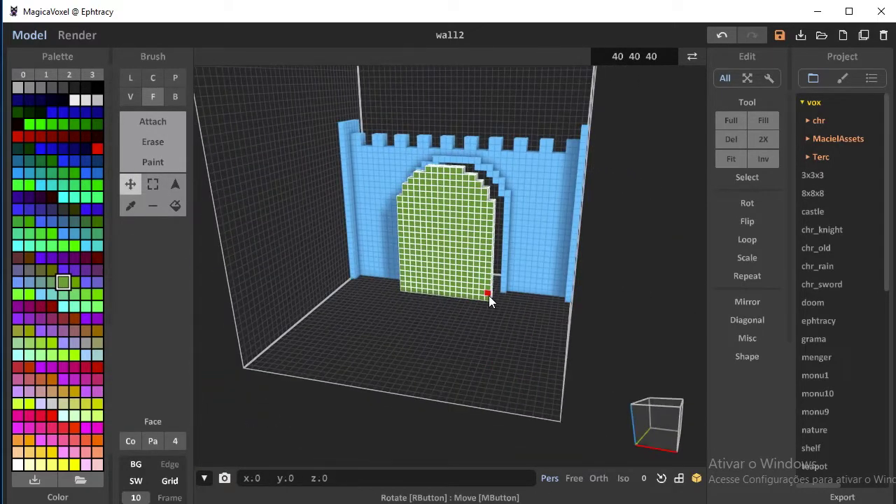
right_click_drag(495, 298, 564, 356)
Step: Rect-select the green door panel from a head-on view of the arch
key("s")
mouse_move(370, 353)
right_mouse_down()
mouse_move(455, 345)
mouse_move(539, 370)
right_mouse_up()
left_click_drag(390, 185, 454, 392)
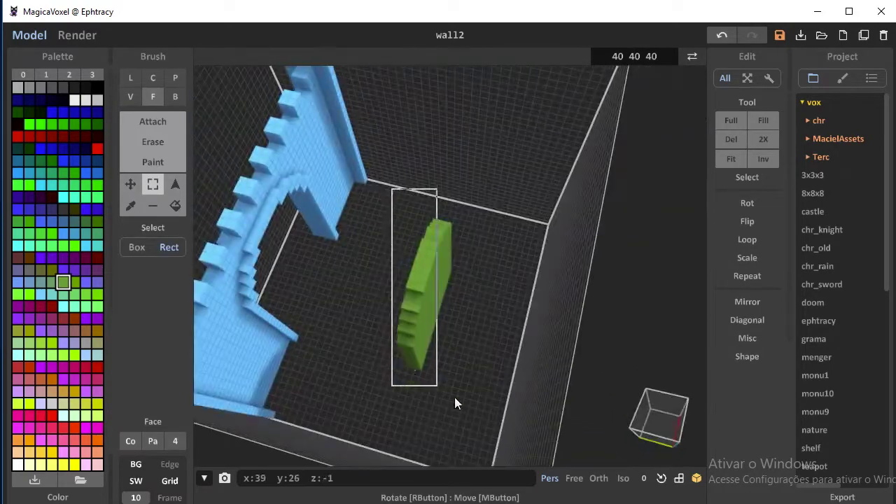
Step: Start a new project without saving, delete the default cube and paste the green door
left_click(844, 35)
left_click(426, 301)
left_click(728, 137)
key("ctrl+v")
scroll(475, 399, "down", 2)
key("ctrl+d")
Step: Select the door's right half and move it right to leave a gap between two leaves
left_click_drag(454, 206, 509, 396)
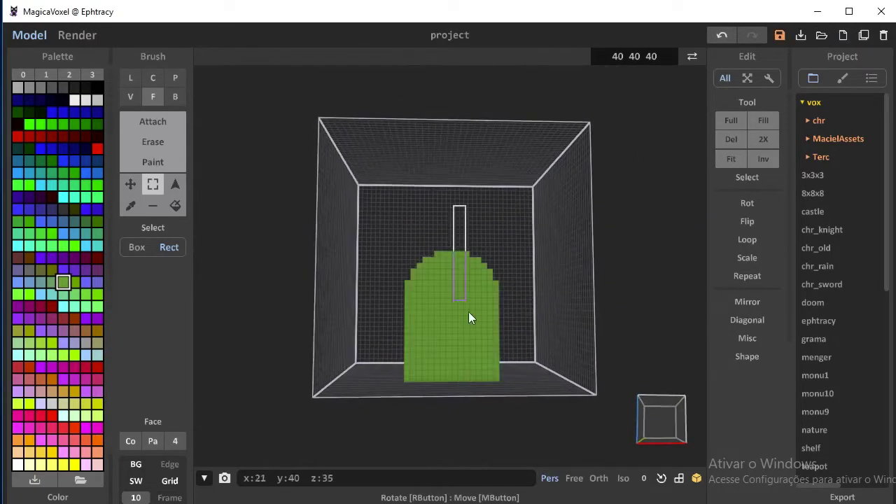
right_click_drag(557, 393, 528, 446)
left_click(130, 184)
left_click_drag(492, 368, 494, 370)
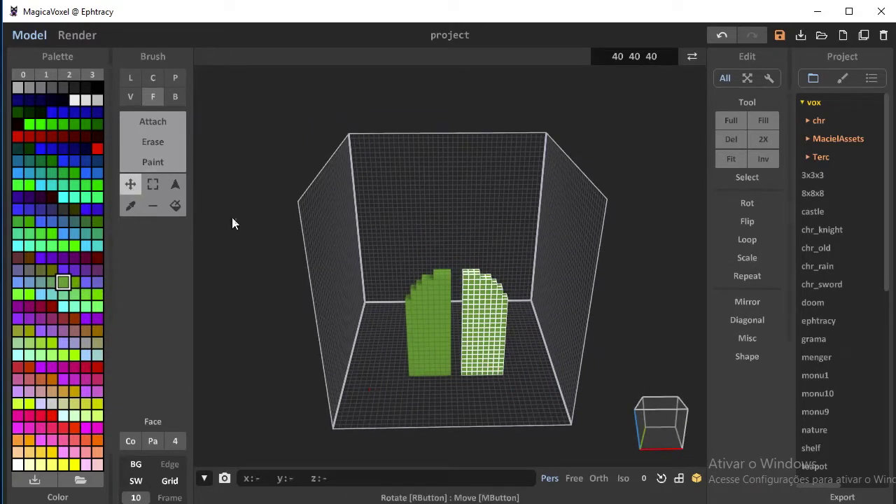
key("s")
key("ctrl+d")
Step: Paint both leaves' inner edge columns dark olive with the Line brush and add a handle
left_click(49, 269)
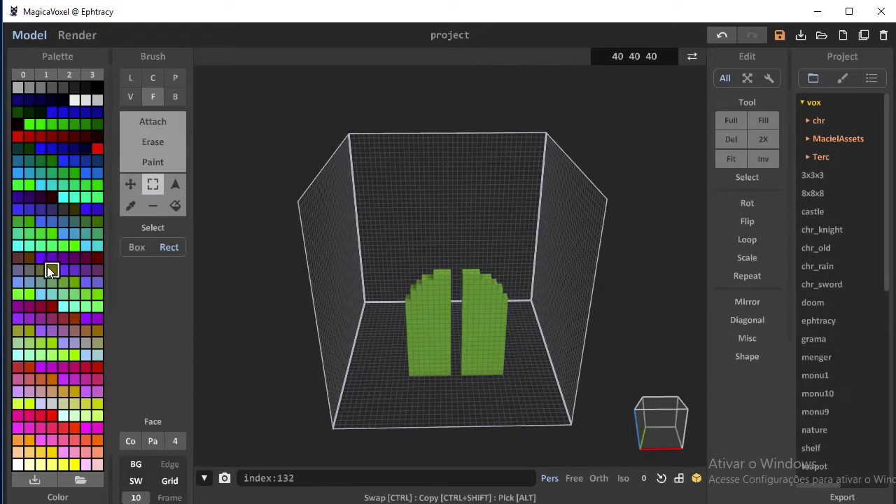
left_click(143, 161)
left_click(133, 98)
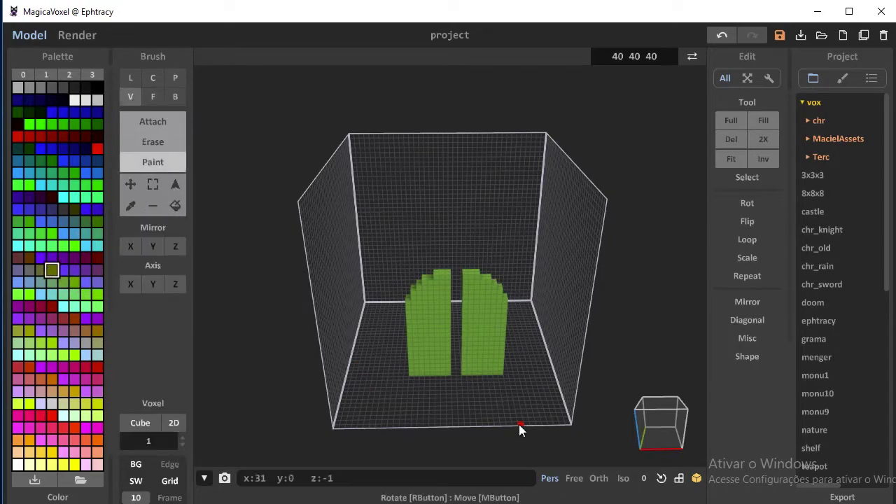
scroll(521, 431, "up", 5)
right_click_drag(494, 420, 510, 405)
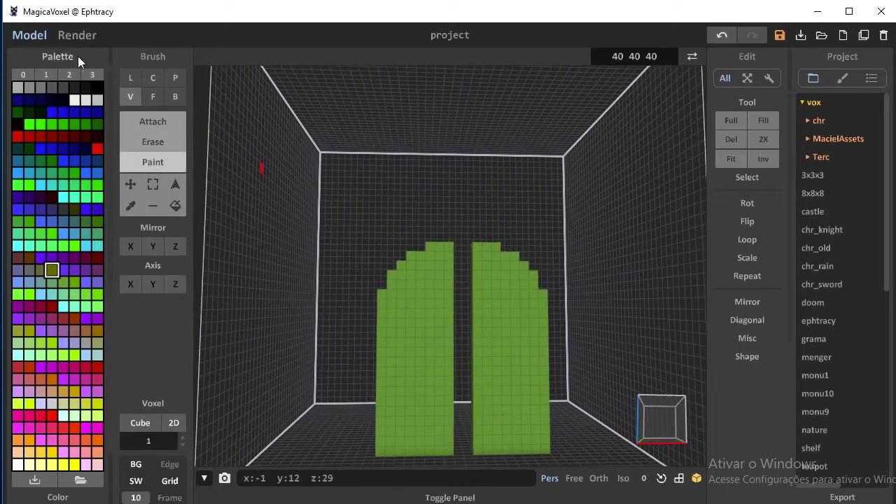
left_click(130, 78)
left_click_drag(476, 269, 478, 452)
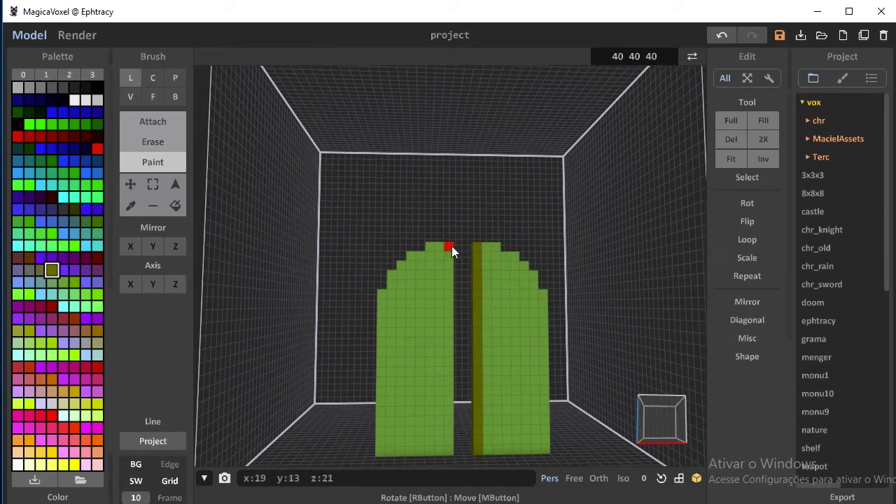
left_click_drag(451, 246, 448, 450)
left_click(496, 359)
Step: Repaint both doors' inner edge columns olive from an angled view
mouse_move(507, 360)
right_mouse_down()
mouse_move(473, 413)
mouse_move(381, 410)
right_mouse_up()
left_click_drag(422, 280, 423, 430)
left_click_drag(441, 263, 440, 427)
mouse_move(439, 427)
right_mouse_down()
mouse_move(617, 457)
mouse_move(610, 371)
mouse_move(672, 210)
right_mouse_up()
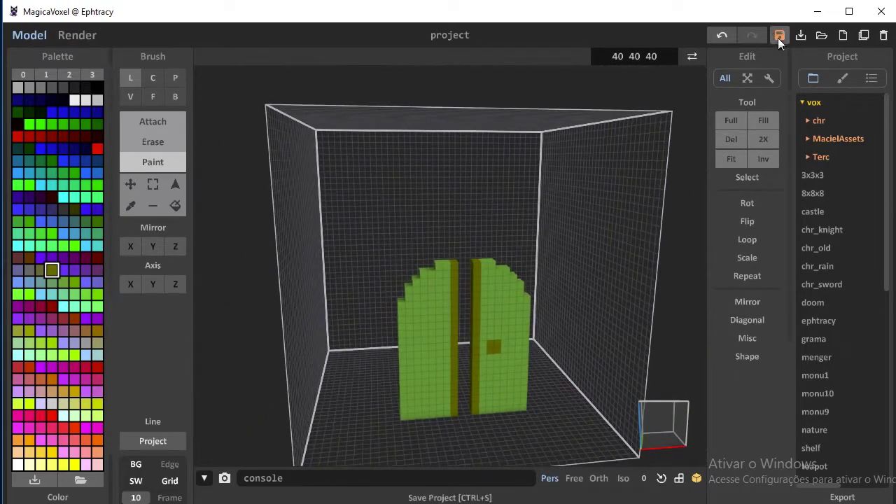
Step: Save the doors project as portas
left_click(779, 35)
type("portas")
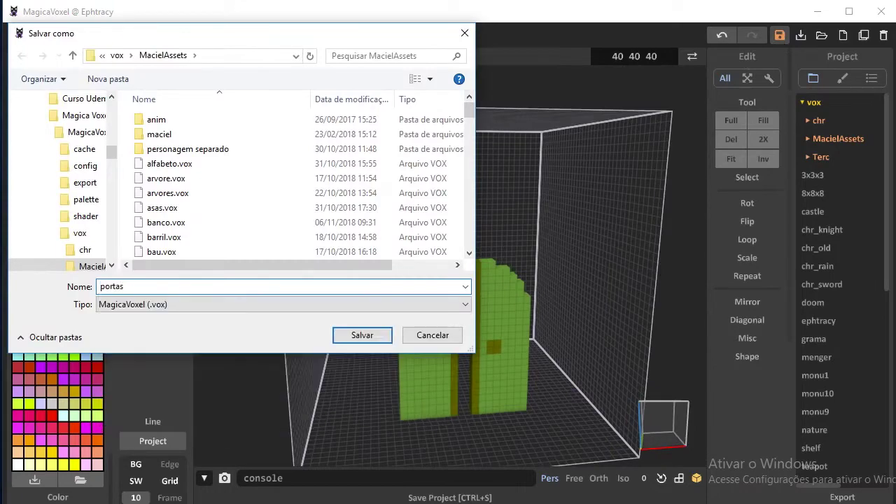
key("Return")
mouse_move(643, 270)
right_mouse_down()
mouse_move(664, 361)
mouse_move(632, 352)
right_mouse_up()
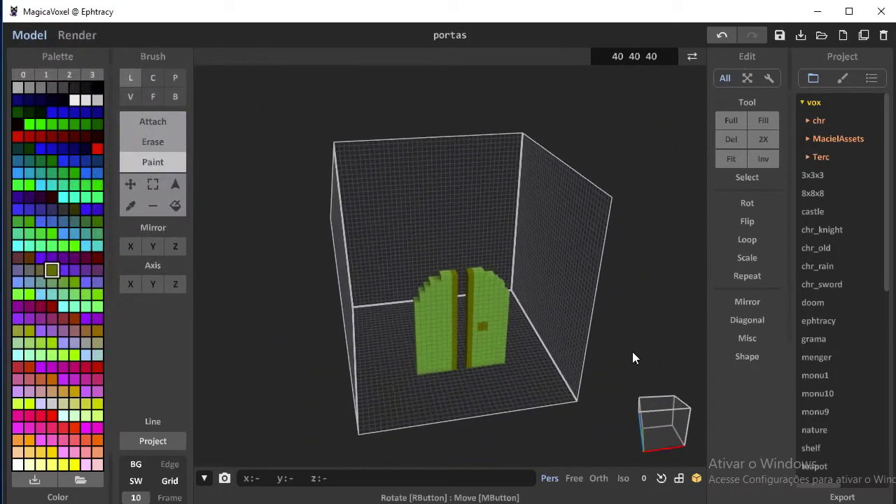
Step: Export the doors as portas.obj into the MagicaVoxelUnity folder
left_click(830, 497)
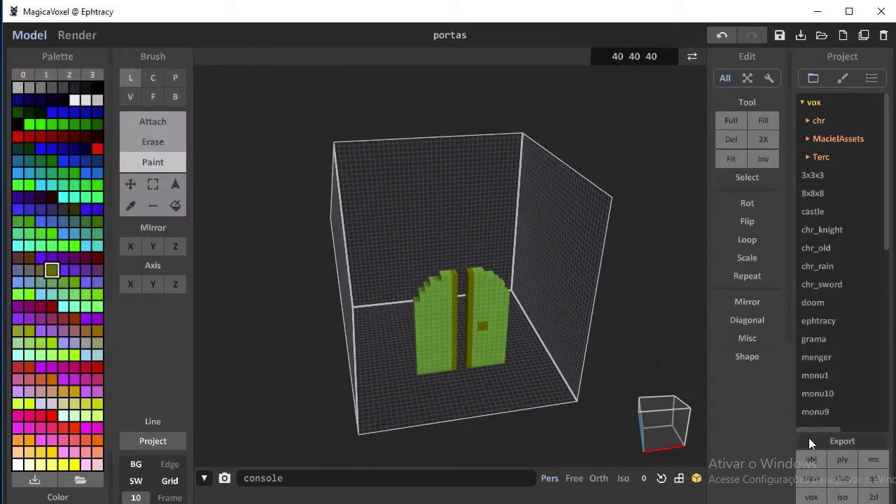
left_click(810, 459)
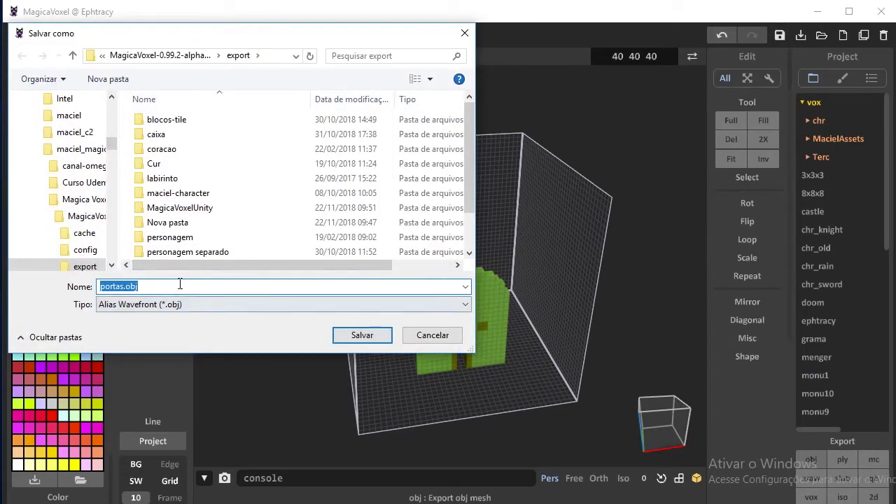
left_click(180, 210)
double_click(182, 214)
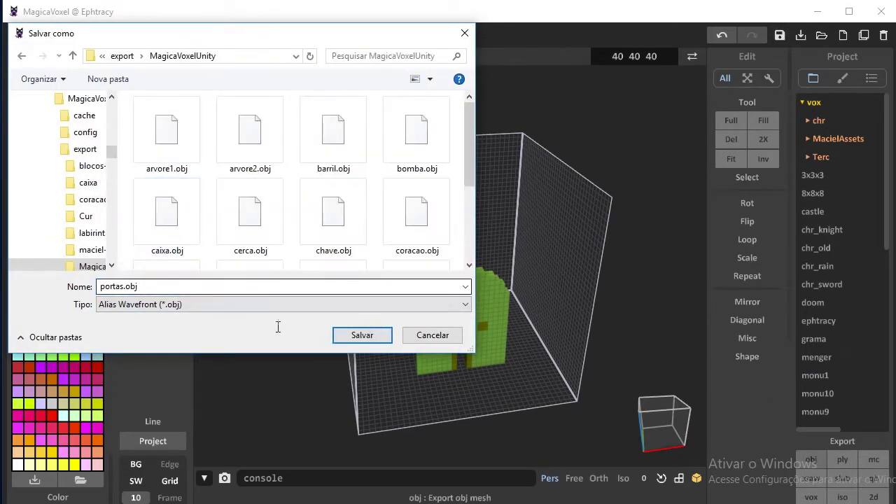
left_click(414, 338)
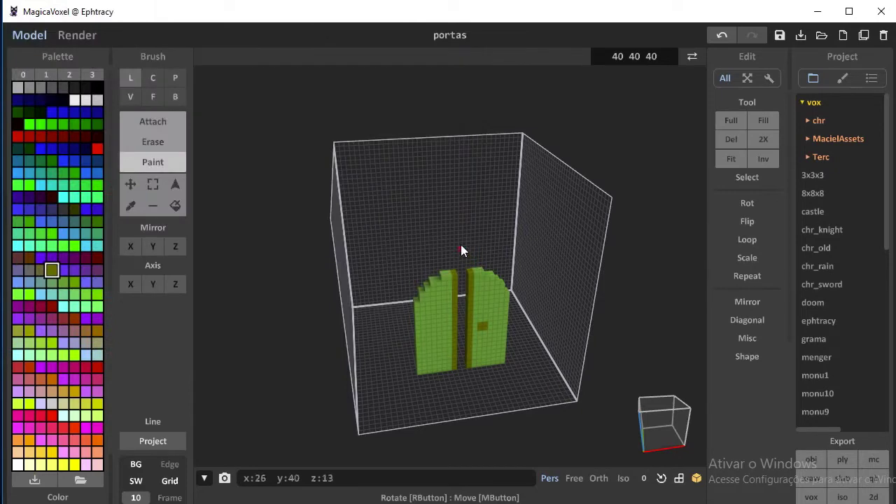
Step: Delete the right door and export the left door alone as portasA.obj into MagicaVoxelUnity
left_click(152, 183)
left_click_drag(464, 256, 501, 366)
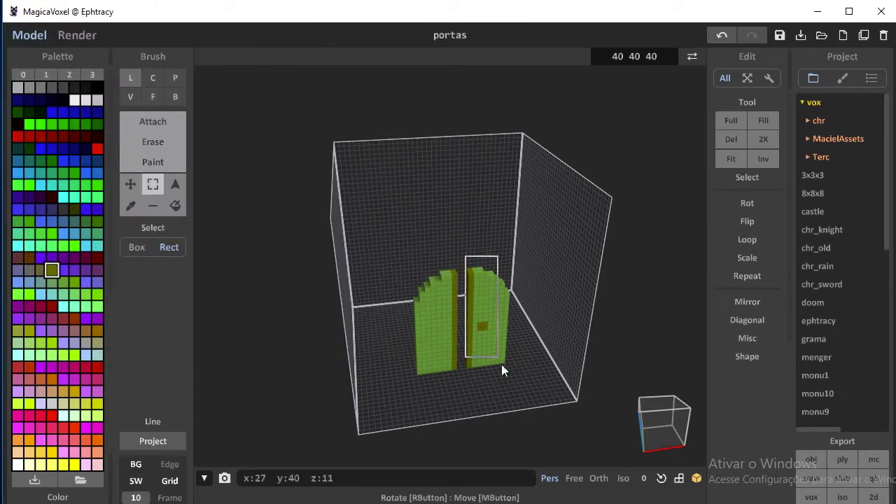
key("Delete")
left_click(814, 458)
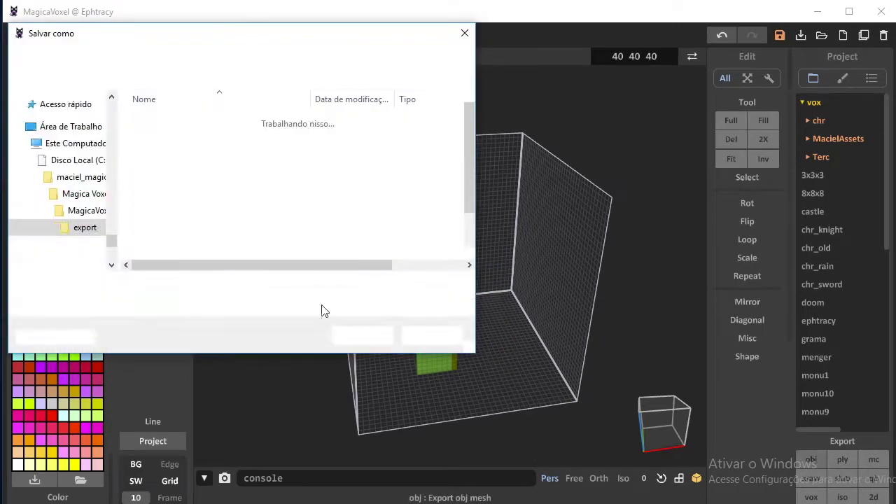
key("Right")
key("Left")
key("Left")
key("Left")
type("A")
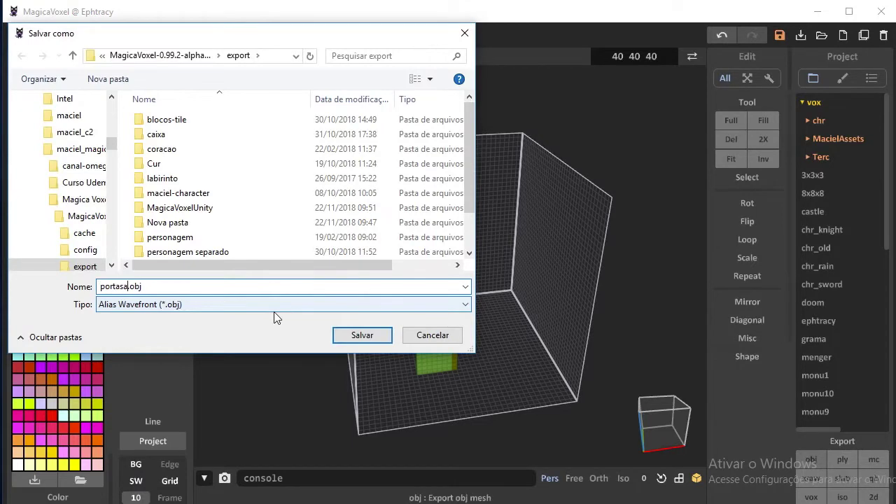
double_click(180, 207)
left_click(363, 335)
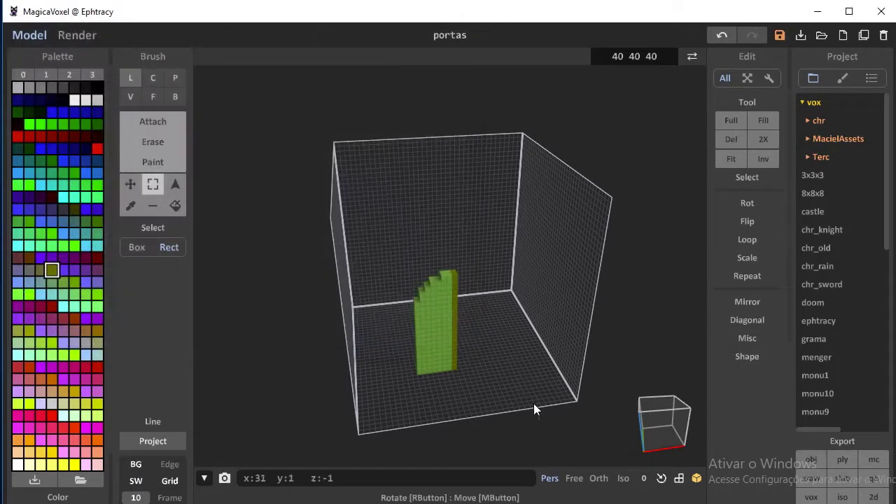
Step: Delete the left door, export the right door as portasB.obj, then undo to restore it
left_click_drag(397, 261, 453, 380)
key("Delete")
left_click(812, 460)
left_click(134, 287)
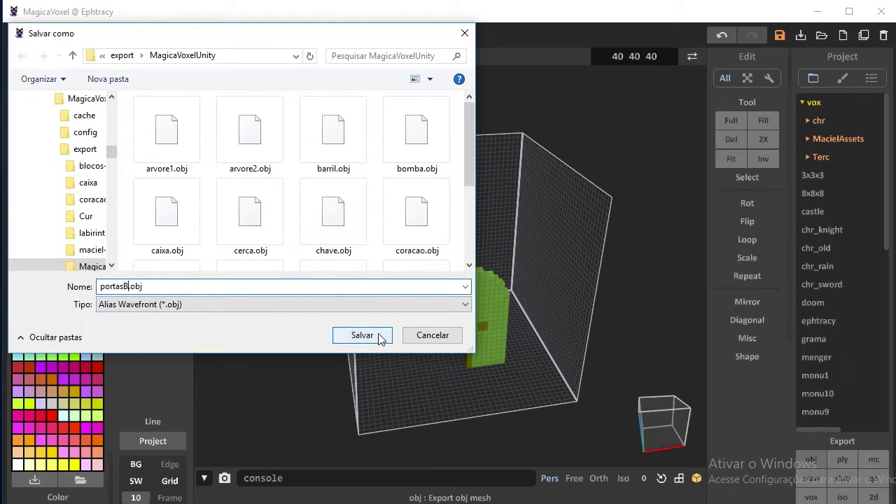
left_click(380, 335)
key("ctrl+z")
key("ctrl+z")
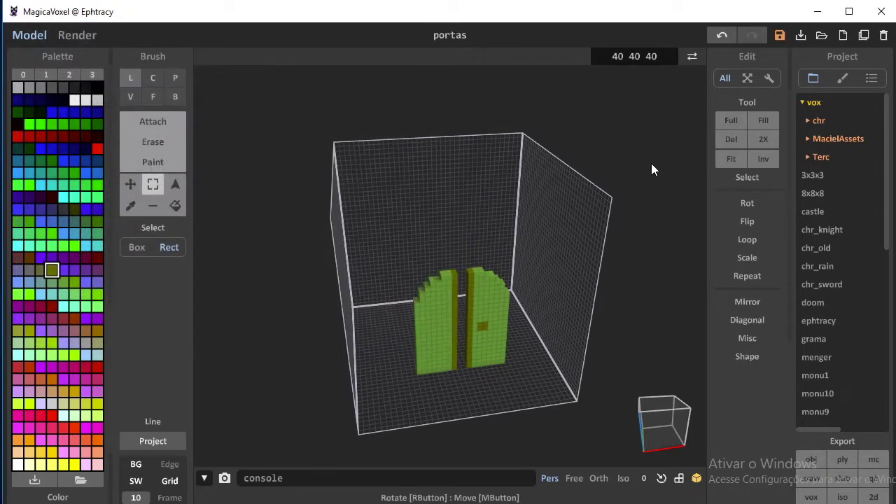
scroll(859, 240, "down", 3)
Step: Load the plain wall model and export it as muro.obj
scroll(840, 196, "up", 5)
left_click(814, 143)
scroll(822, 250, "down", 5)
scroll(833, 252, "down", 5)
scroll(830, 259, "down", 10)
scroll(819, 252, "down", 3)
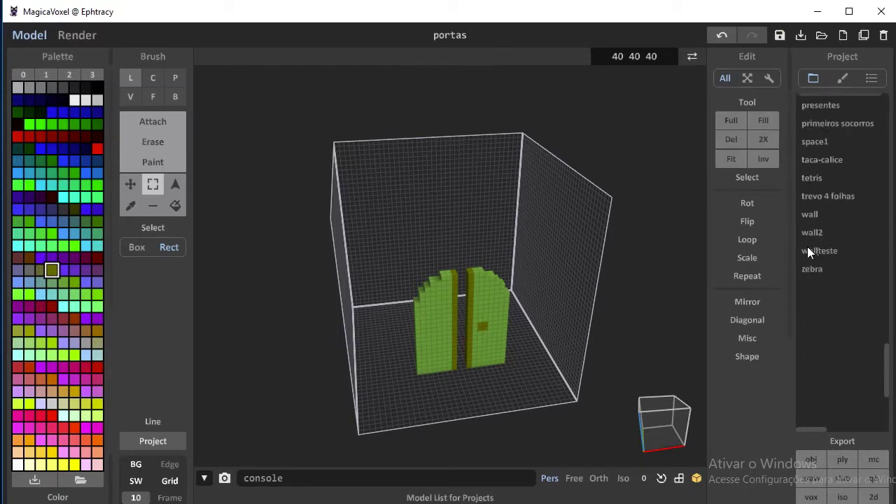
left_click(811, 231)
left_click(810, 214)
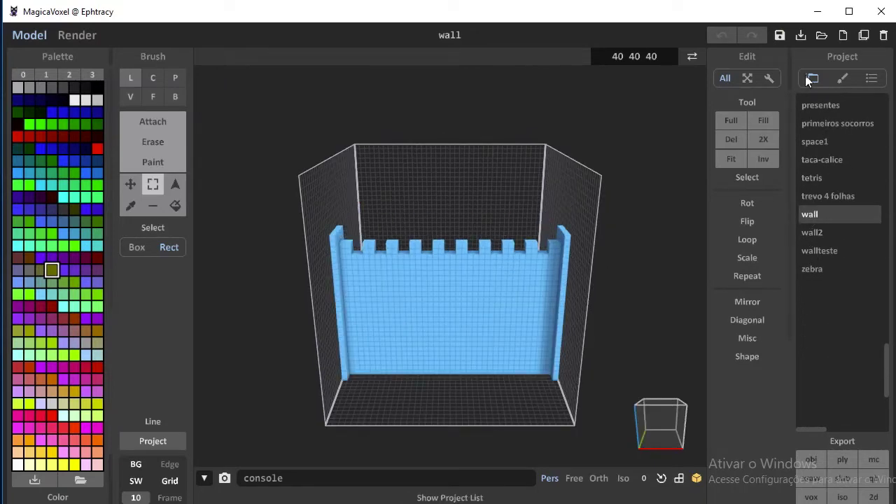
left_click(810, 459)
type("muro")
left_click(362, 337)
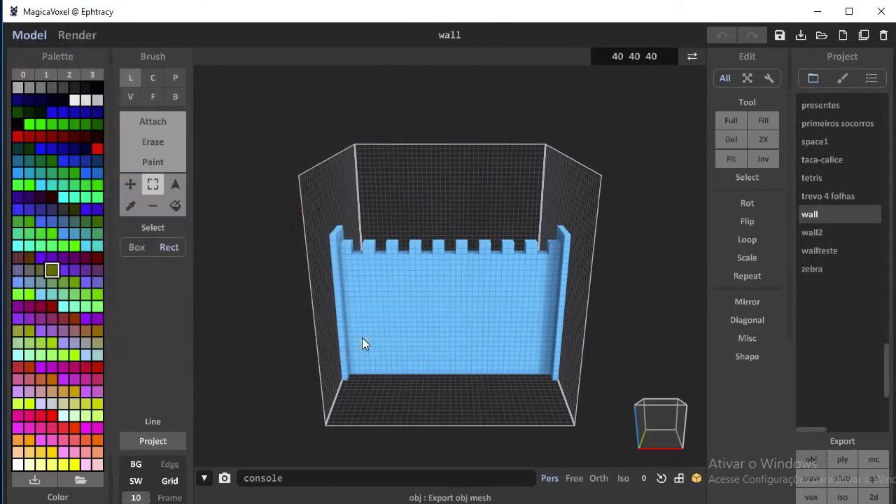
Step: Open wall2, delete its green door panel, and export it as muro_porta.obj
left_click(816, 232)
right_click_drag(552, 361, 558, 456)
left_click_drag(448, 224, 527, 383)
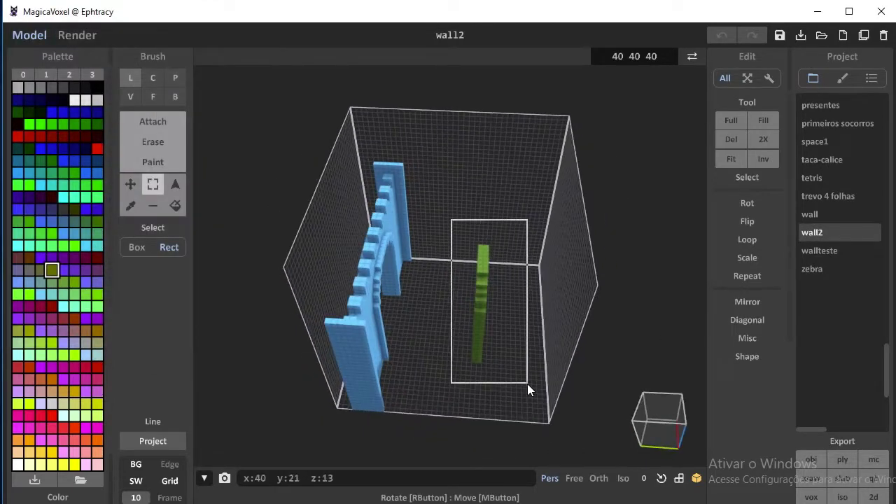
key("Delete")
left_click(811, 459)
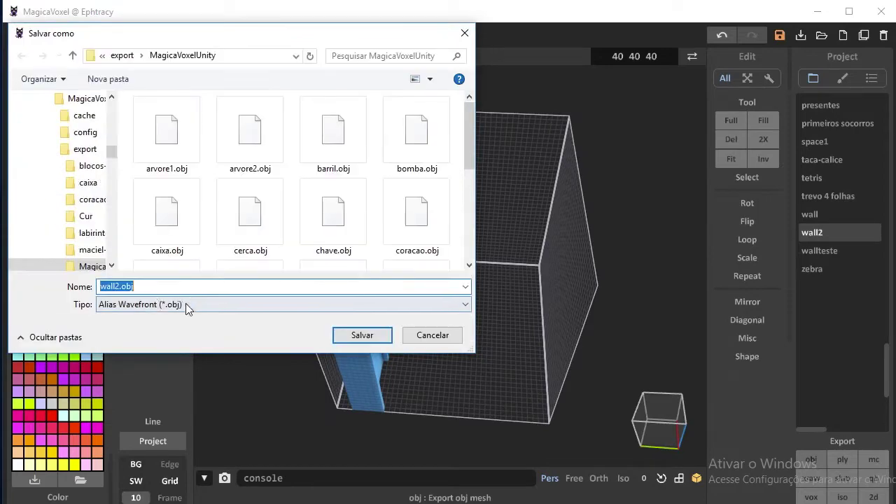
type("muro_porta")
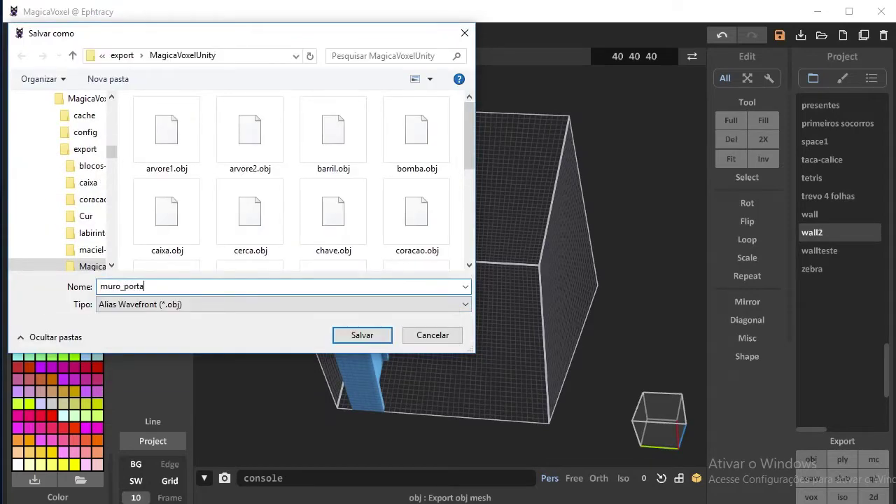
left_click(373, 336)
mouse_move(686, 413)
right_mouse_down()
mouse_move(508, 362)
mouse_move(596, 423)
right_mouse_up()
Step: Select muro.mtl through portasB.png in MagicaVoxelUnity and drag them into Unity's Assets/Models folder
key("alt+Tab")
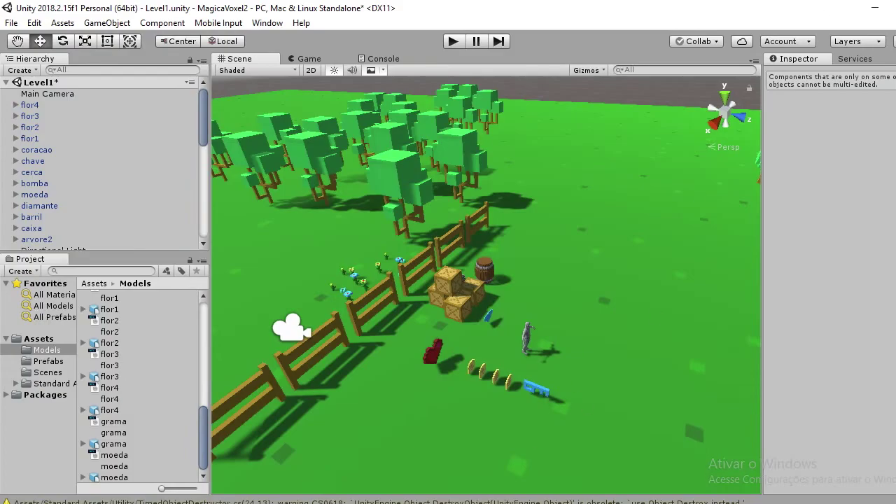
double_click(390, 161)
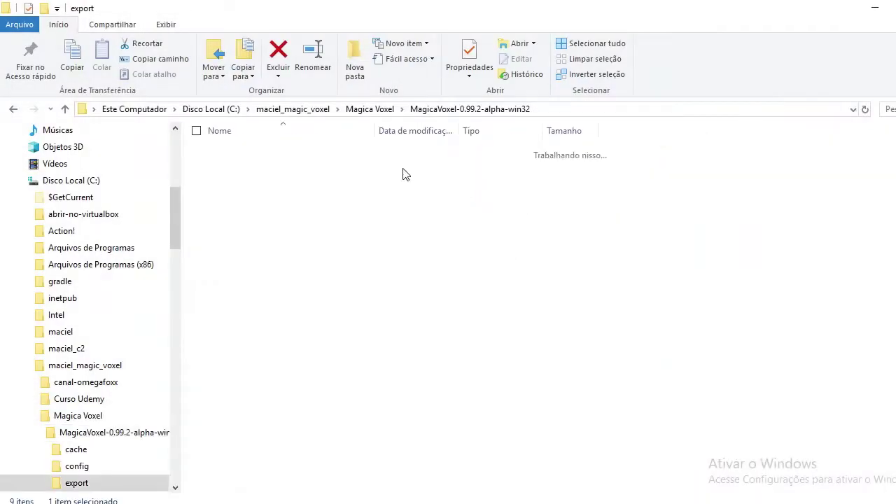
double_click(279, 240)
scroll(277, 242, "down", 12)
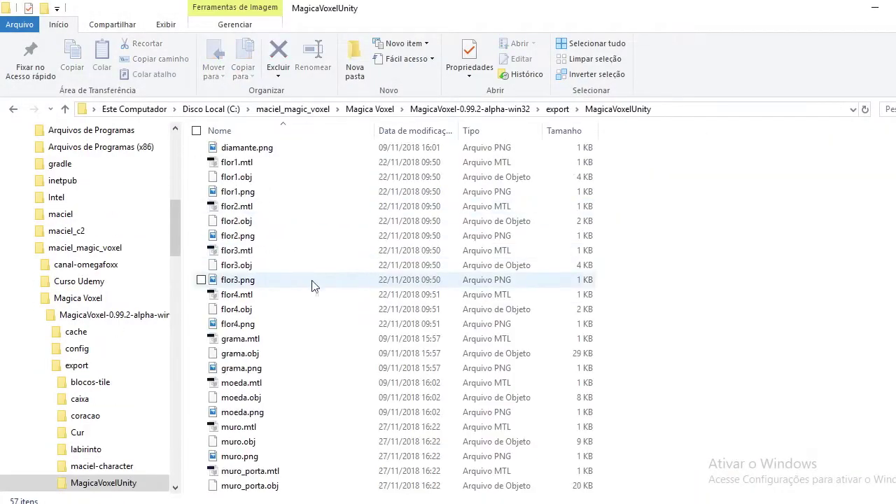
left_click(240, 354)
left_click(238, 324)
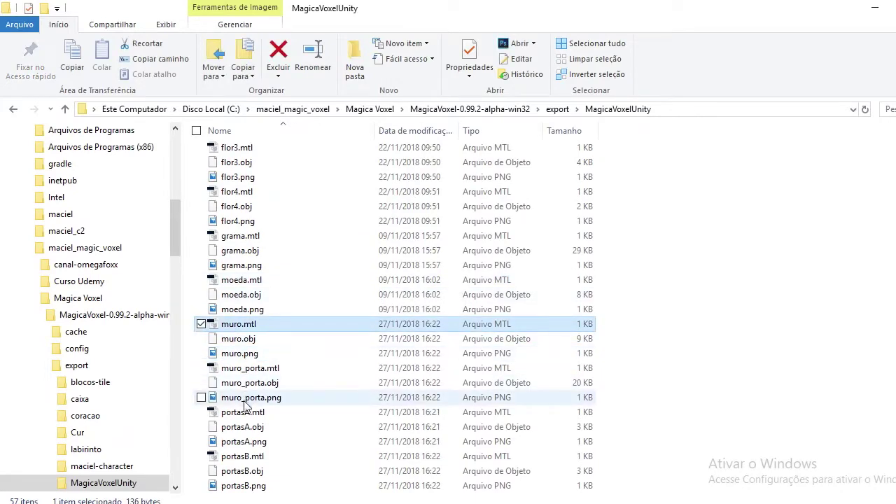
left_click(238, 486, "shift")
left_click(893, 7)
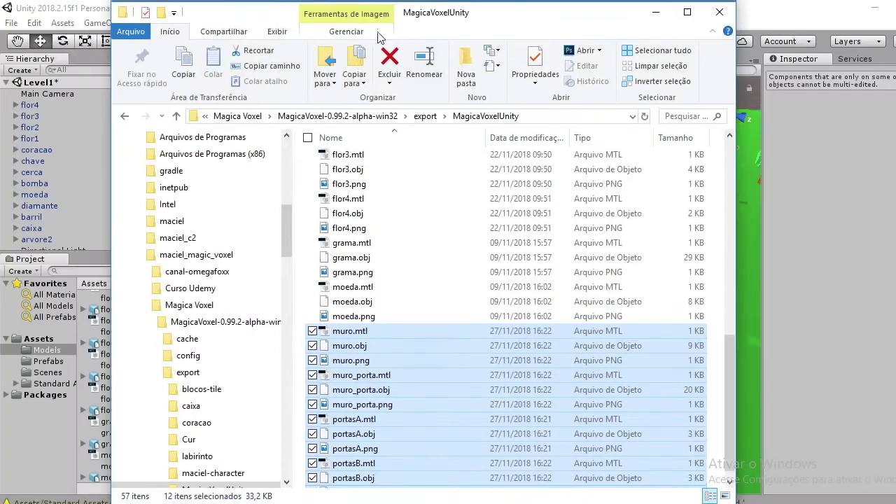
left_click_drag(524, 13, 761, 40)
left_click_drag(585, 418, 167, 400)
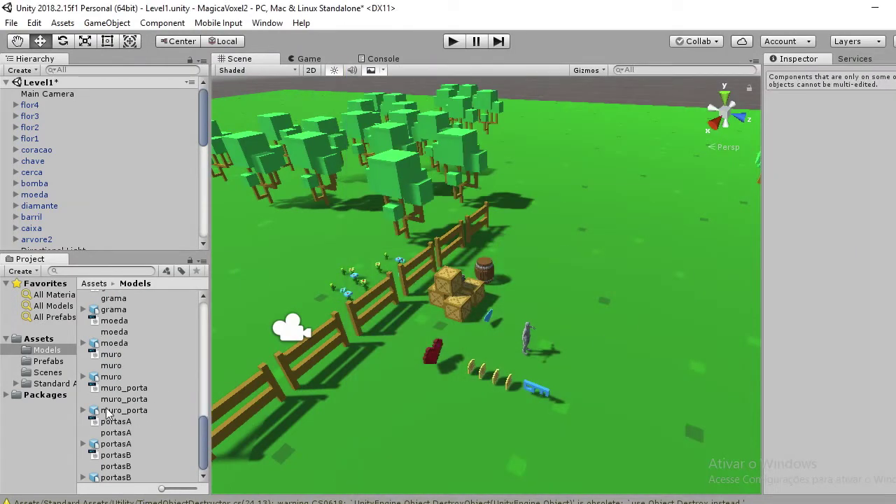
Step: Place the muro wall in the scene and shrink its scale to 0.15
left_click(105, 378)
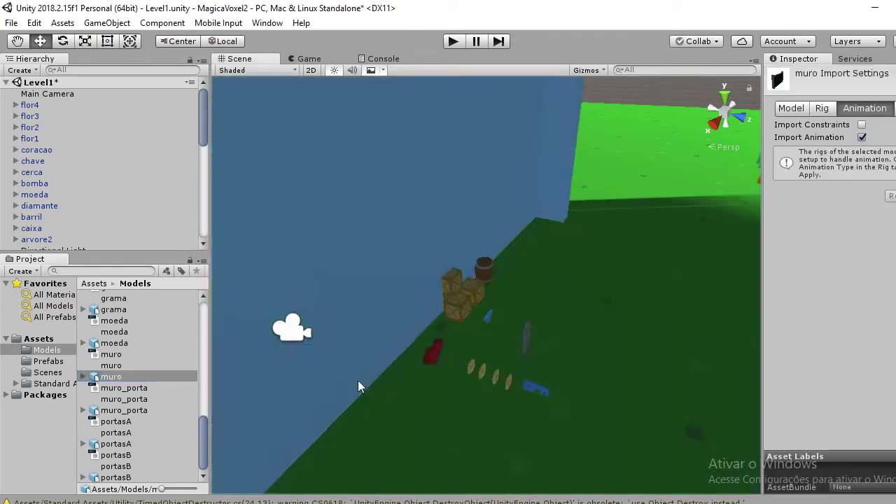
left_click_drag(277, 393, 579, 286)
scroll(578, 286, "down", 5)
middle_click_drag(590, 374, 560, 333)
type(".15")
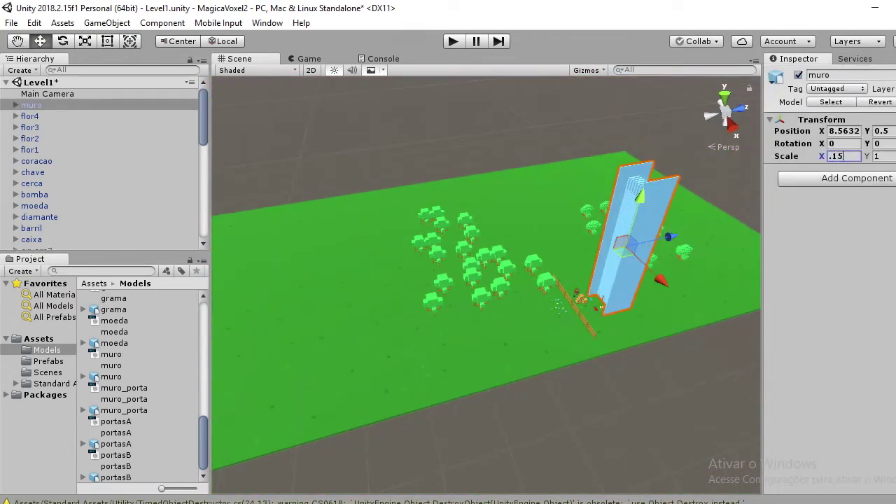
key("Tab")
type(".15")
key("Tab")
type(".15")
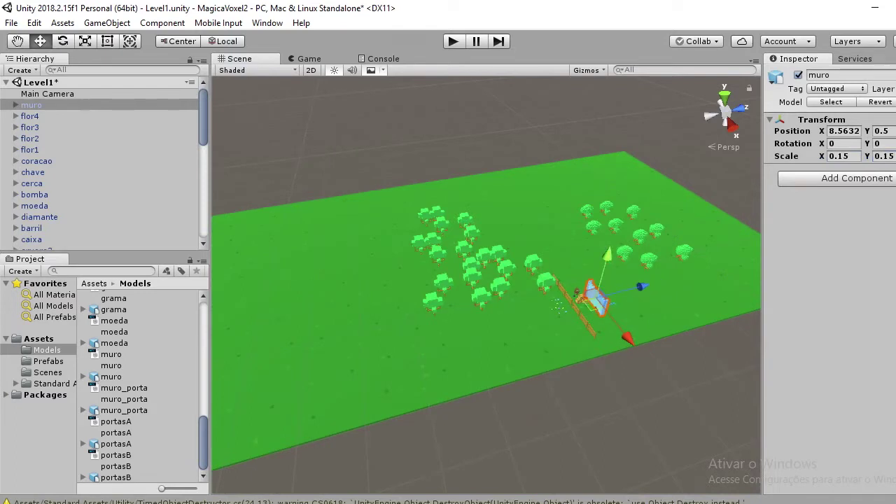
type("-2.1")
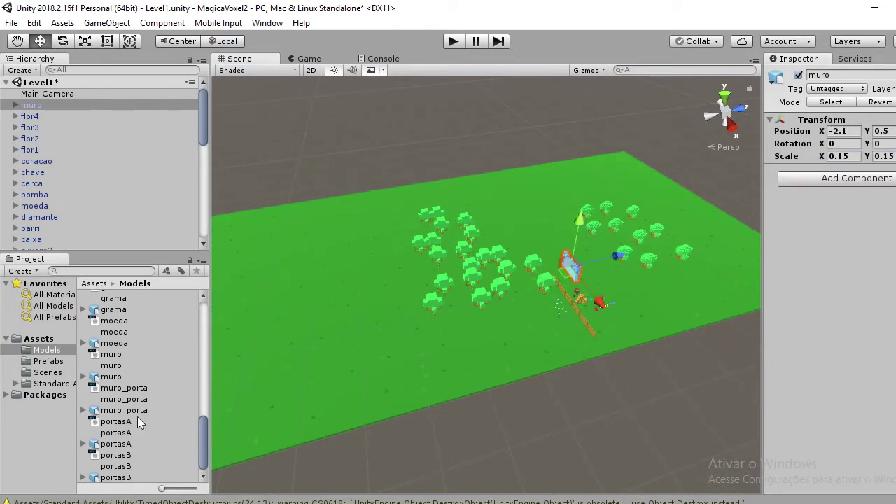
Step: Add the muro_porta gateway at 0.15 scale and move it beside the wall
left_click_drag(124, 411, 493, 301)
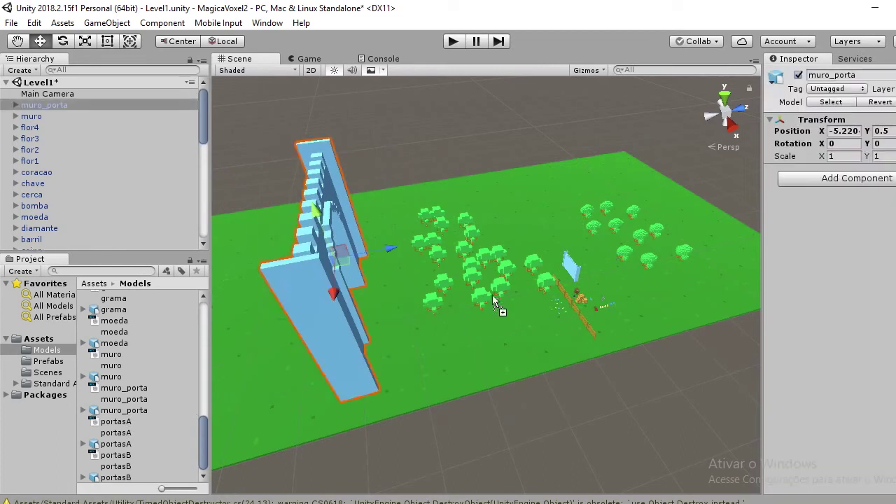
type("0.15")
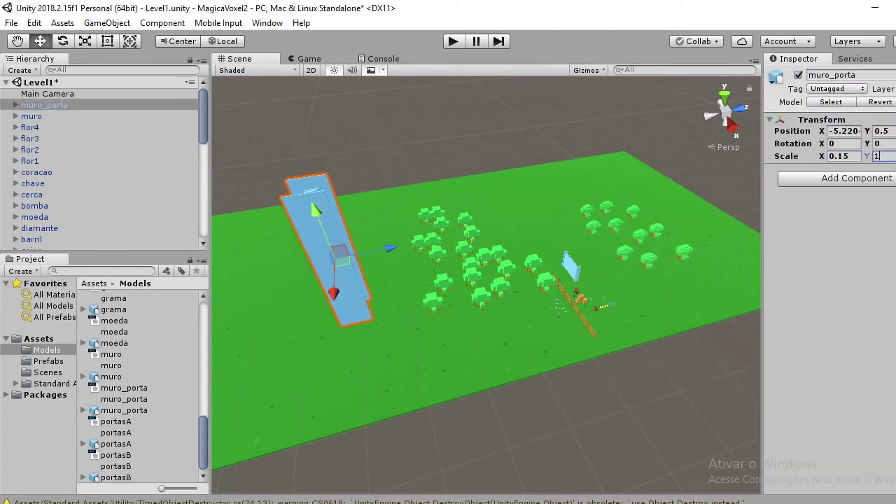
type(".15")
key("Return")
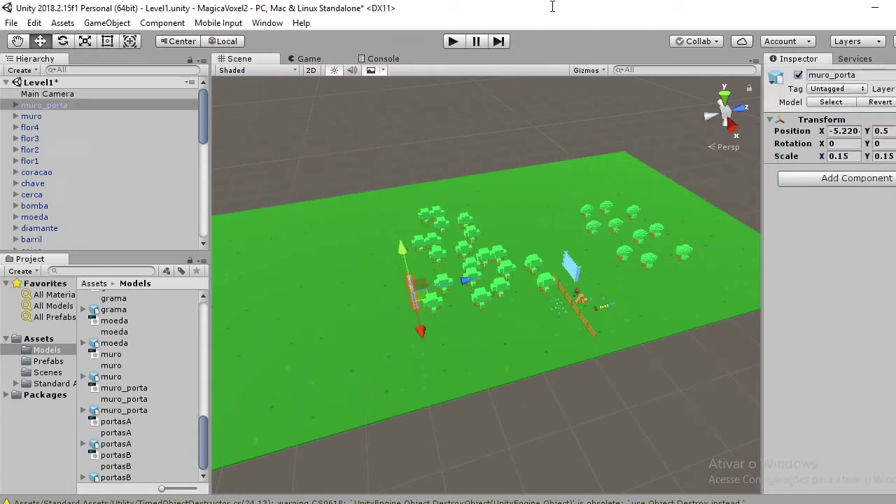
left_click_drag(460, 278, 609, 252)
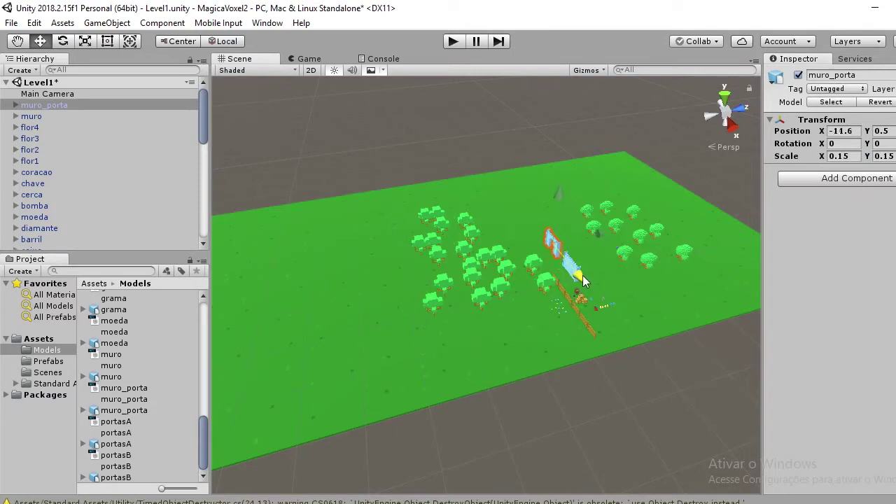
left_click(112, 444)
left_click(112, 421)
Step: Add portasA at 0.15 scale and slide it along X toward the gateway
left_click_drag(112, 444, 524, 330)
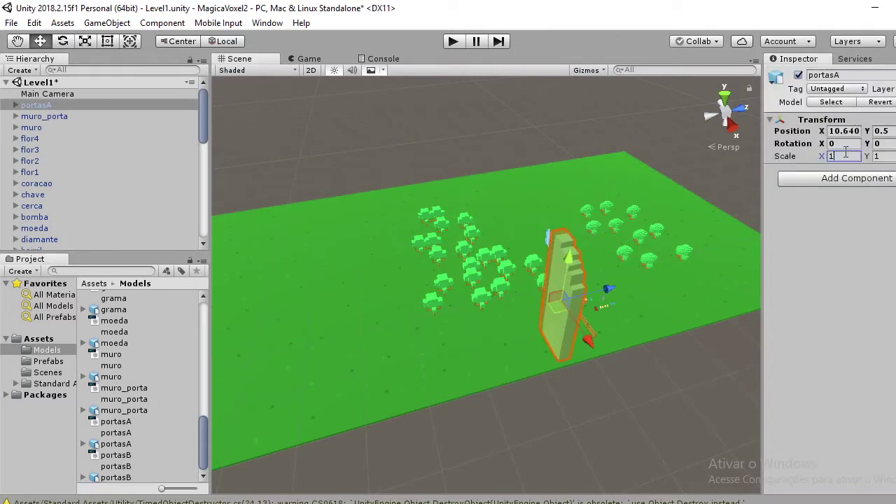
type(".15.15")
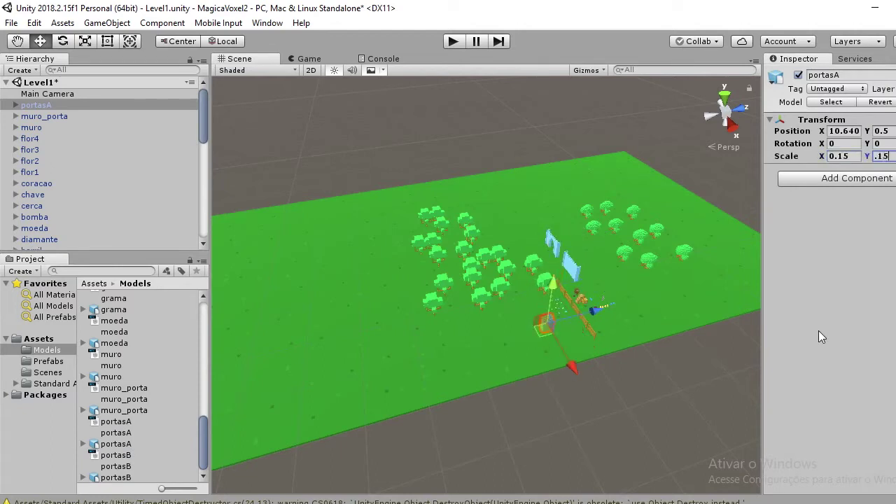
type(".15")
left_click_drag(502, 323, 623, 308)
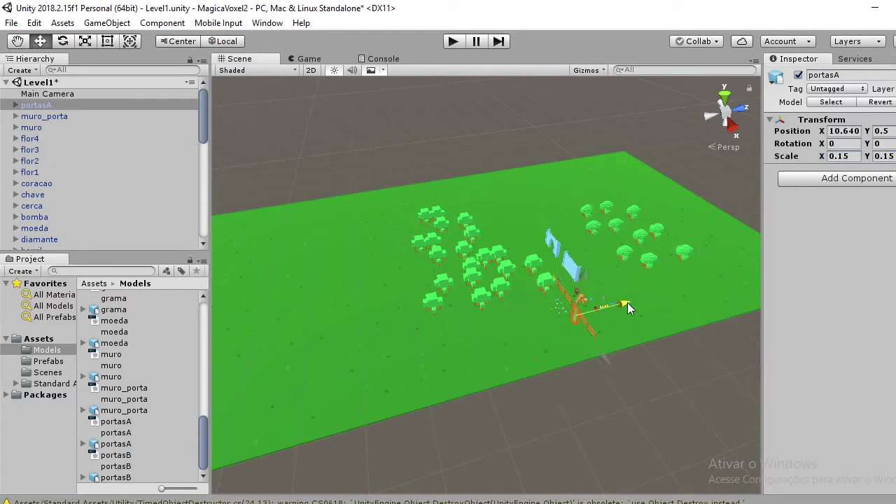
left_click_drag(632, 346, 608, 243)
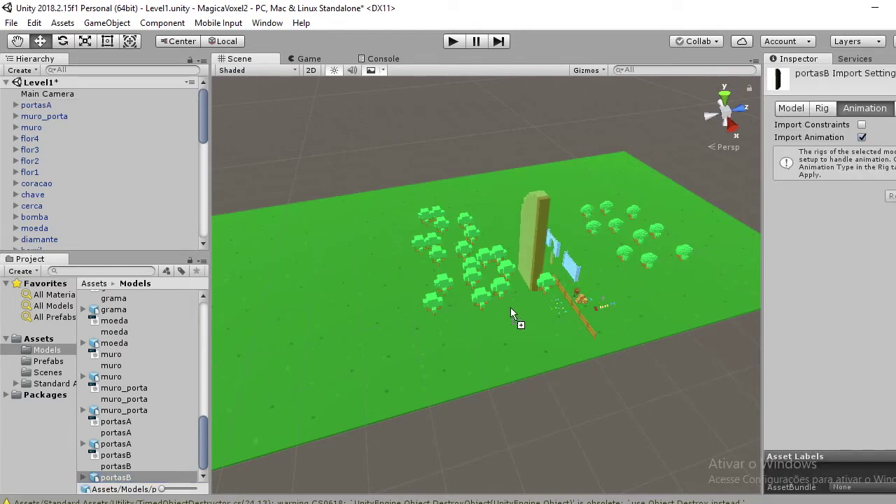
Step: Add portasB at 0.15 scale and move it along X toward the gateway
left_click_drag(140, 470, 518, 301)
type(".15")
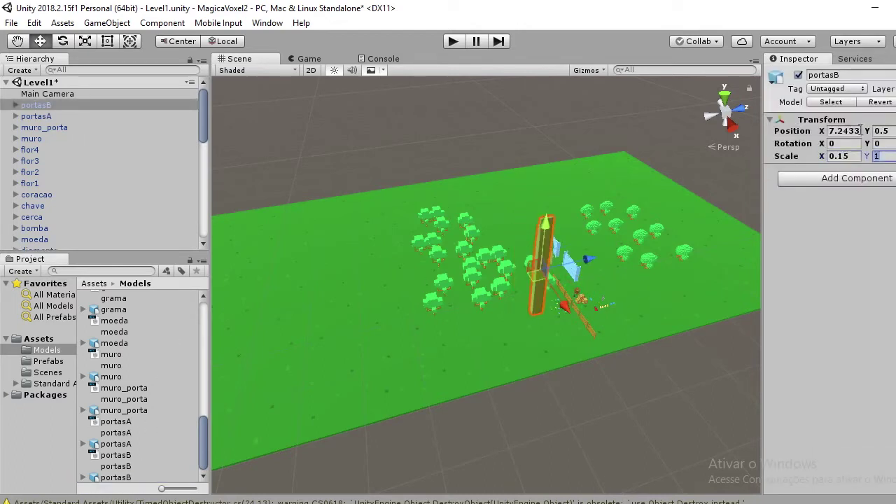
type(".15")
key("Return")
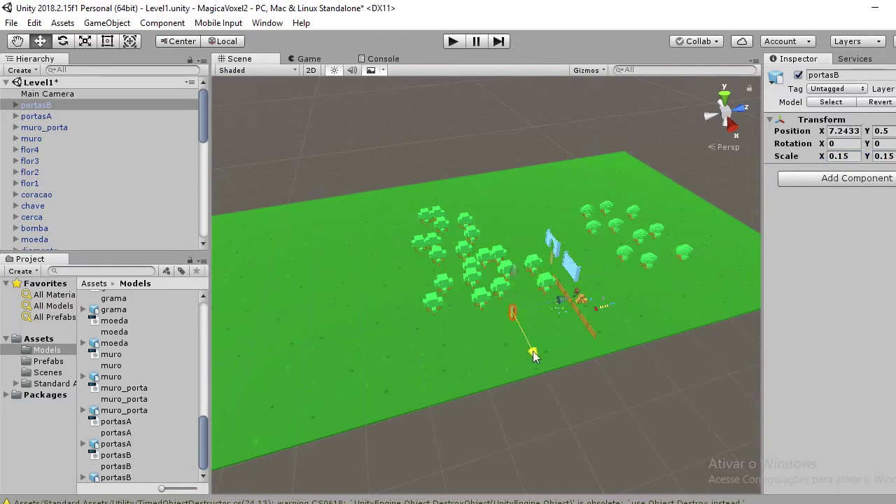
left_click_drag(582, 233, 576, 260)
Step: Turn the view to face the gateway and slide portasB left into the arch
key("f")
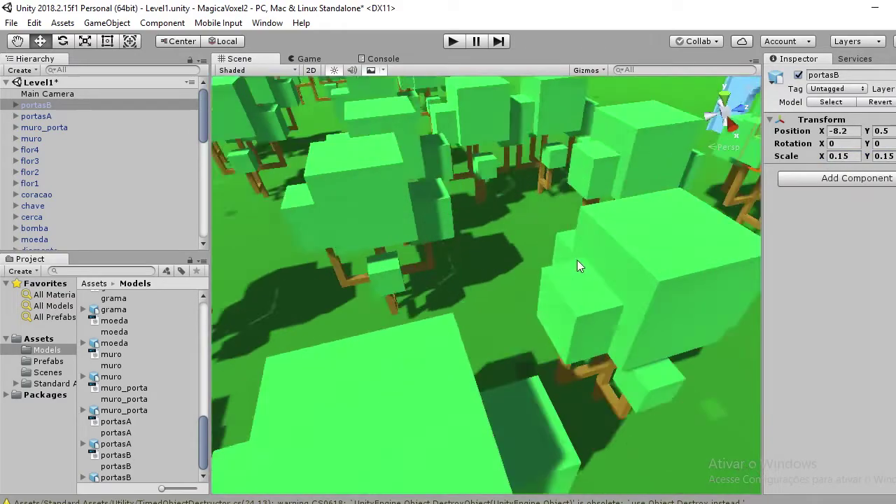
mouse_move(576, 260)
right_mouse_down()
mouse_move(585, 371)
mouse_move(576, 265)
right_mouse_up()
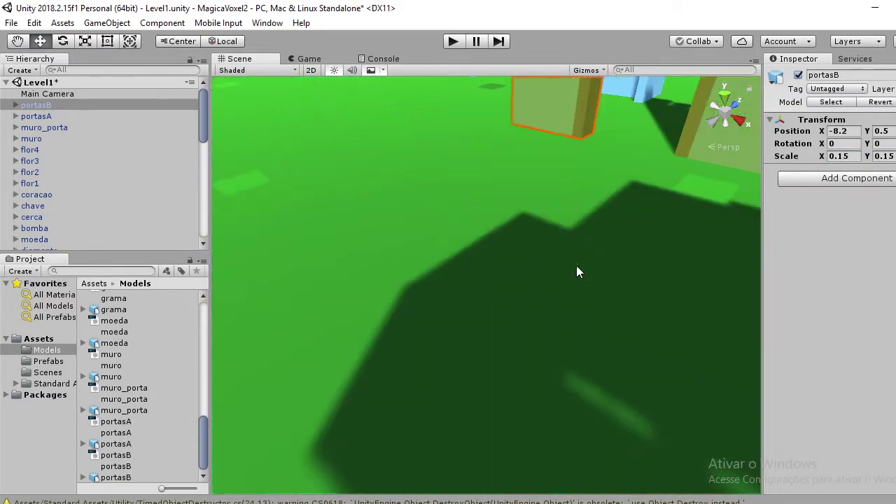
right_click_drag(618, 297, 619, 280)
left_click_drag(620, 281, 589, 213)
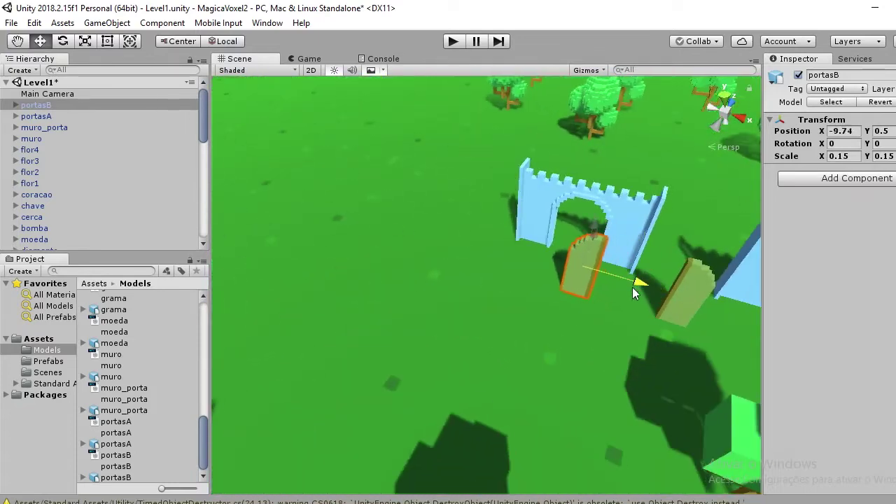
Step: Move portasA into the arch beside portasB, at X -11.01
left_click(690, 287)
left_click_drag(721, 311, 612, 244)
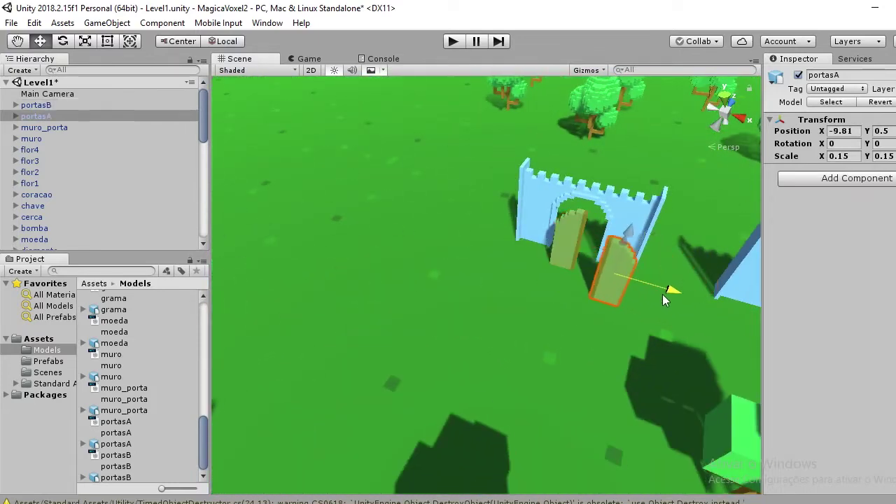
mouse_move(612, 244)
right_mouse_down()
mouse_move(663, 341)
mouse_move(532, 280)
right_mouse_up()
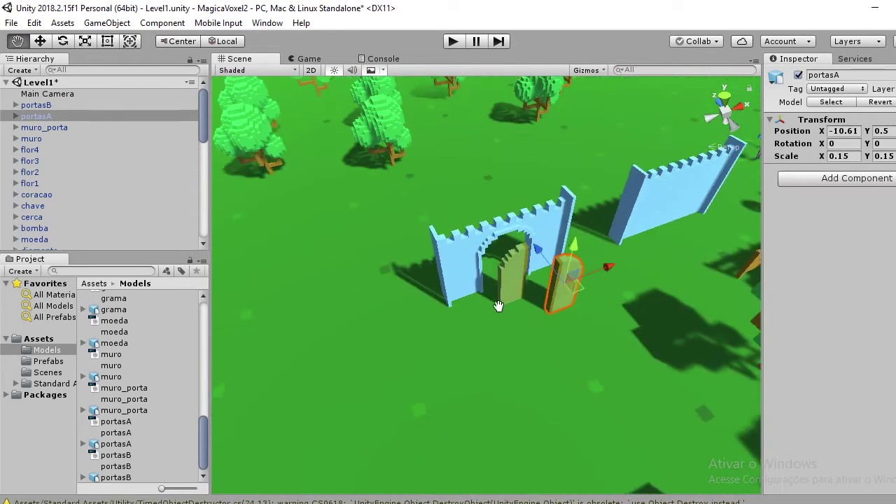
left_click_drag(550, 242, 586, 251)
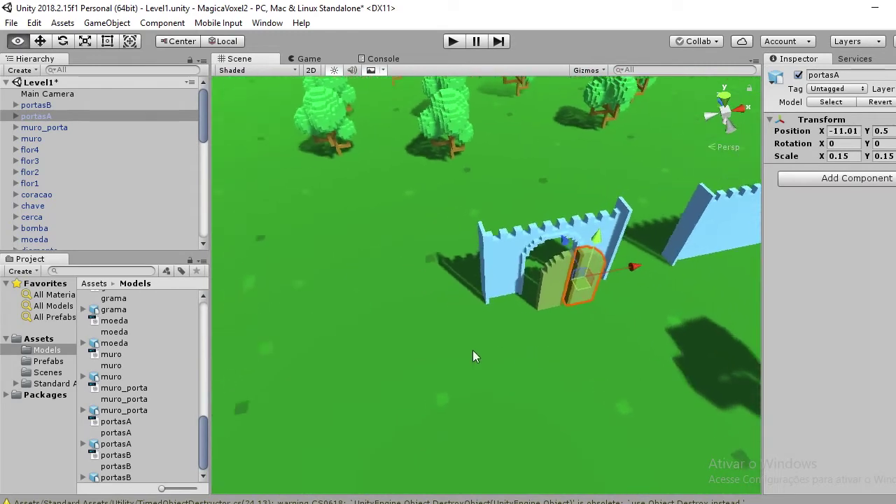
scroll(587, 414, "down", 5)
mouse_move(587, 414)
right_mouse_down()
mouse_move(550, 414)
mouse_move(436, 296)
mouse_move(440, 309)
mouse_move(579, 304)
mouse_move(518, 286)
right_mouse_up()
scroll(456, 306, "up", 3)
scroll(427, 310, "up", 3)
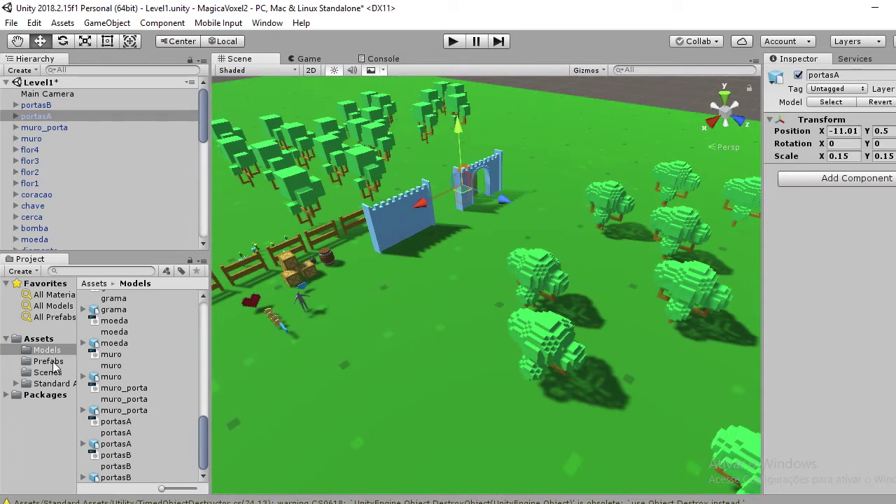
Step: Save portasA, muro_porta and muro as prefabs in Assets/Prefabs
left_click_drag(43, 120, 50, 364)
left_click_drag(47, 127, 49, 362)
left_click_drag(36, 140, 59, 308)
left_click_drag(56, 377, 51, 361)
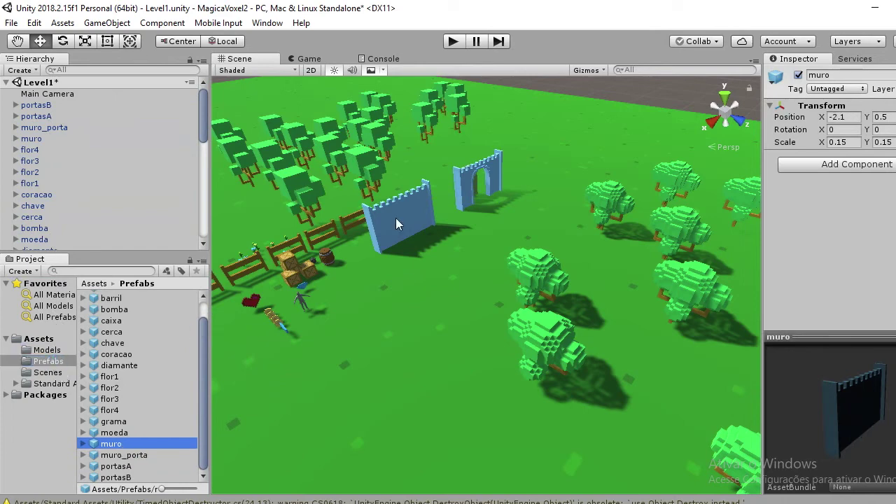
Step: Delete the four scene pieces, then place the muro and muro_porta prefabs back in the scene
left_click(394, 222)
key("Delete")
left_click(476, 178)
key("Delete")
left_click(412, 186)
key("Delete")
left_click(411, 186)
key("Delete")
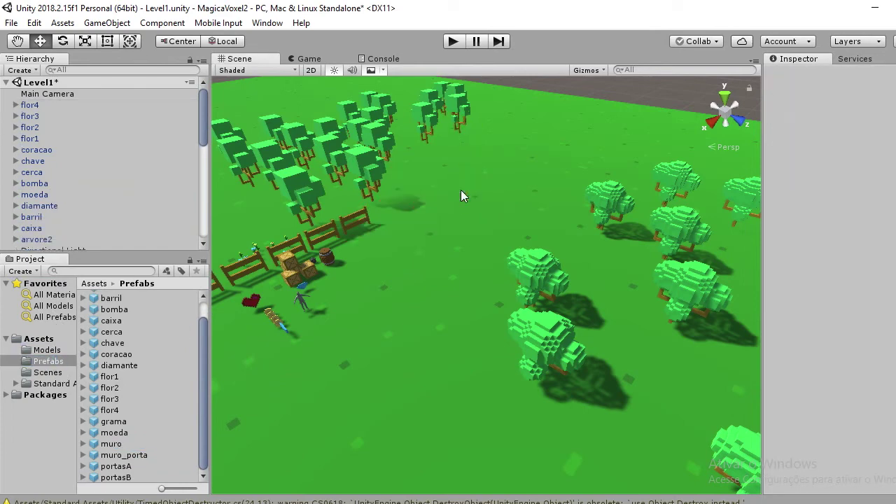
left_click_drag(111, 443, 210, 421)
left_click_drag(124, 455, 450, 342)
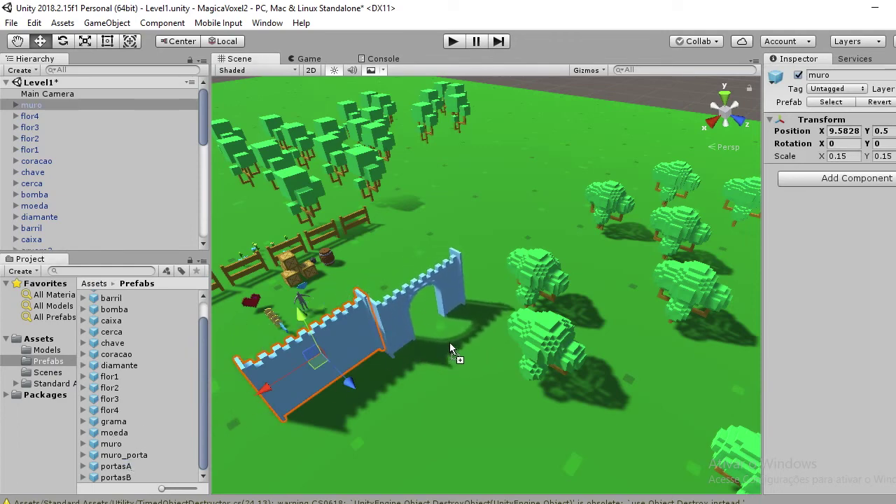